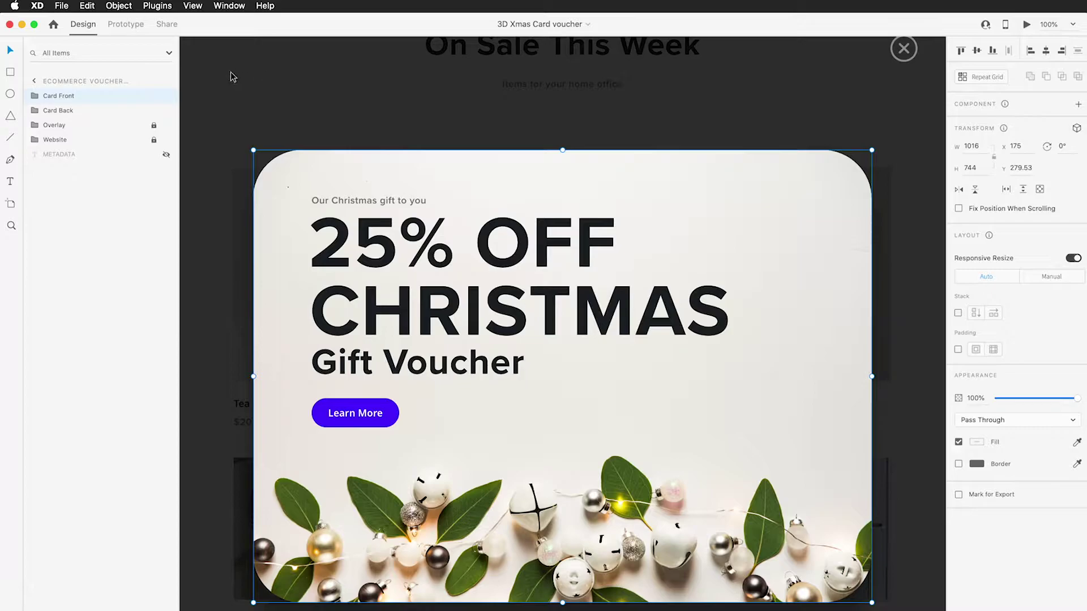
# Step: Toggle the visibility of the Card Front and Card Back groups to examine each side of the voucher
pyautogui.scroll(-2, 396, 88)
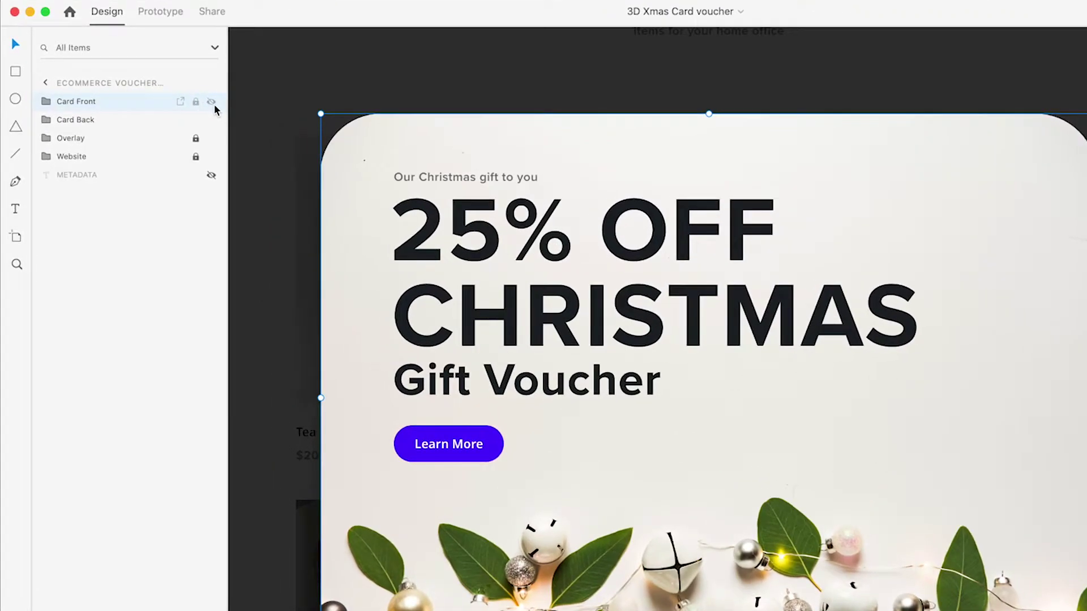
pyautogui.click(211, 102)
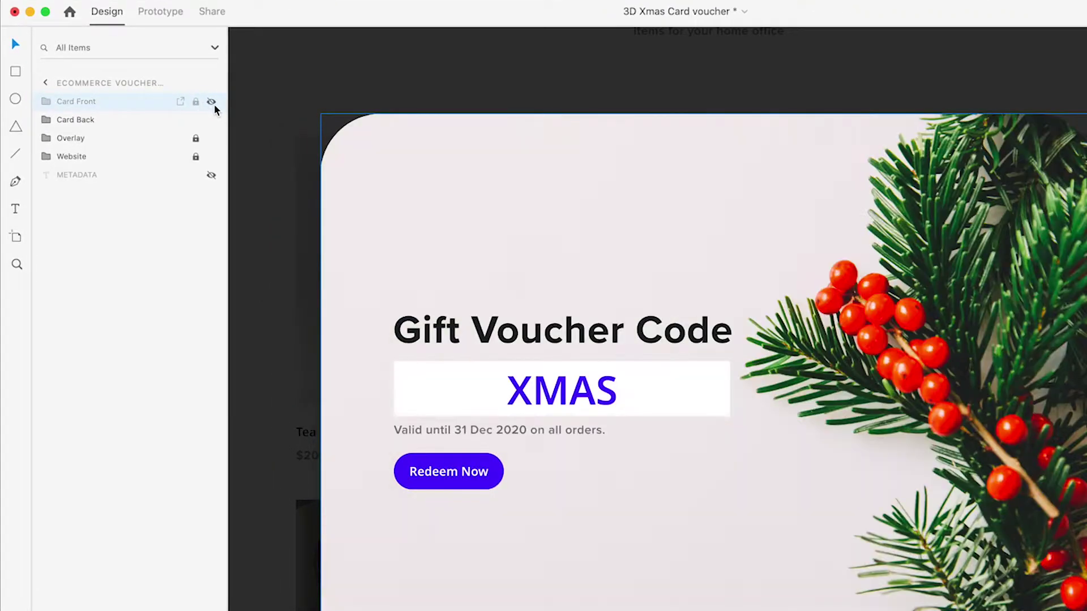
pyautogui.click(215, 105)
pyautogui.click(216, 126)
pyautogui.click(211, 119)
pyautogui.click(211, 119)
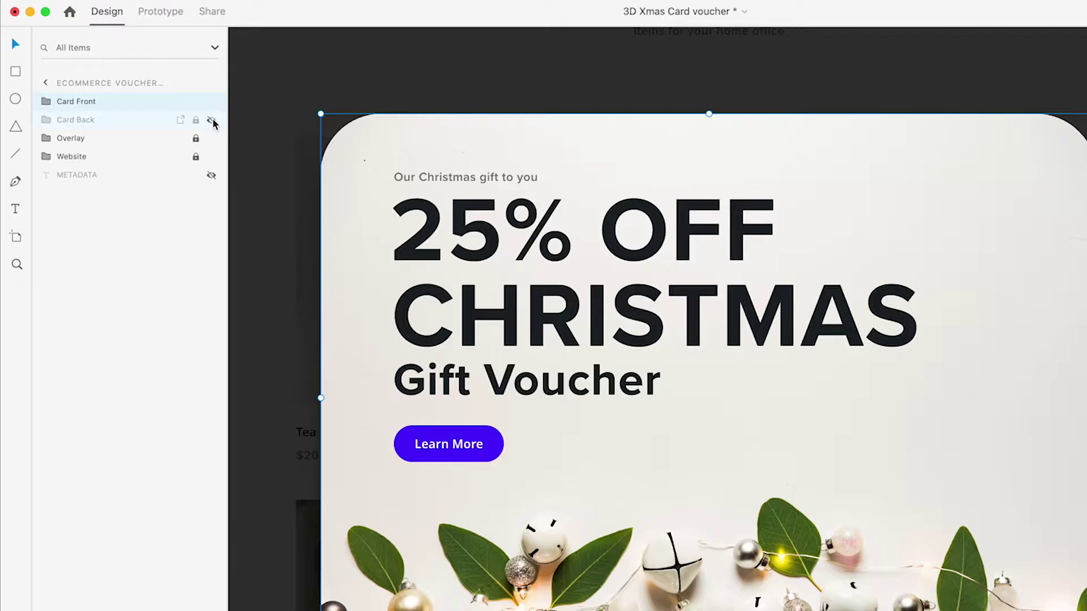
pyautogui.click(212, 102)
pyautogui.click(212, 120)
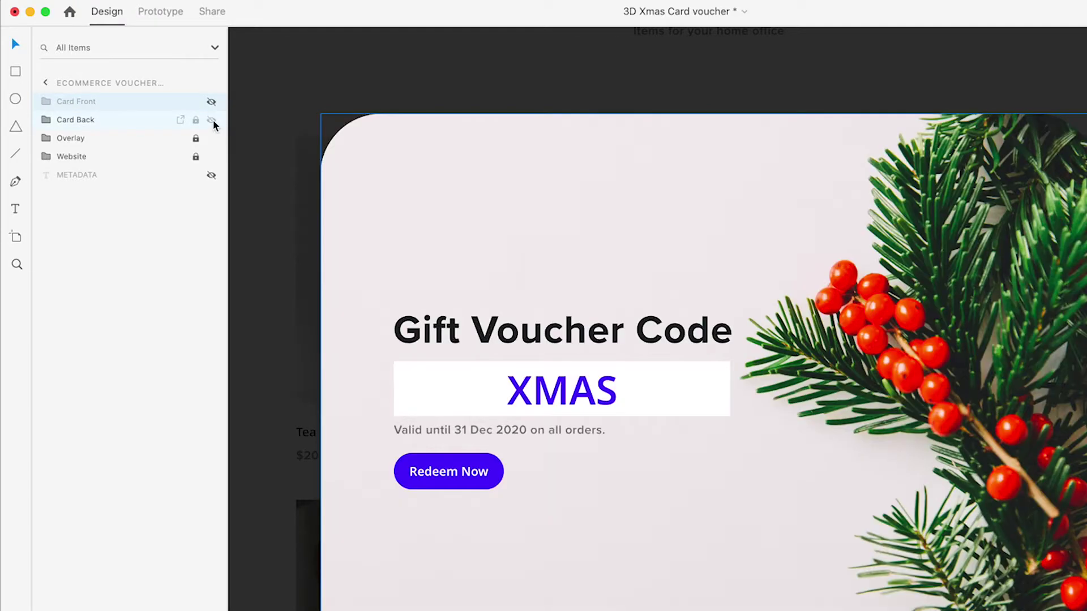
pyautogui.click(213, 120)
pyautogui.click(212, 102)
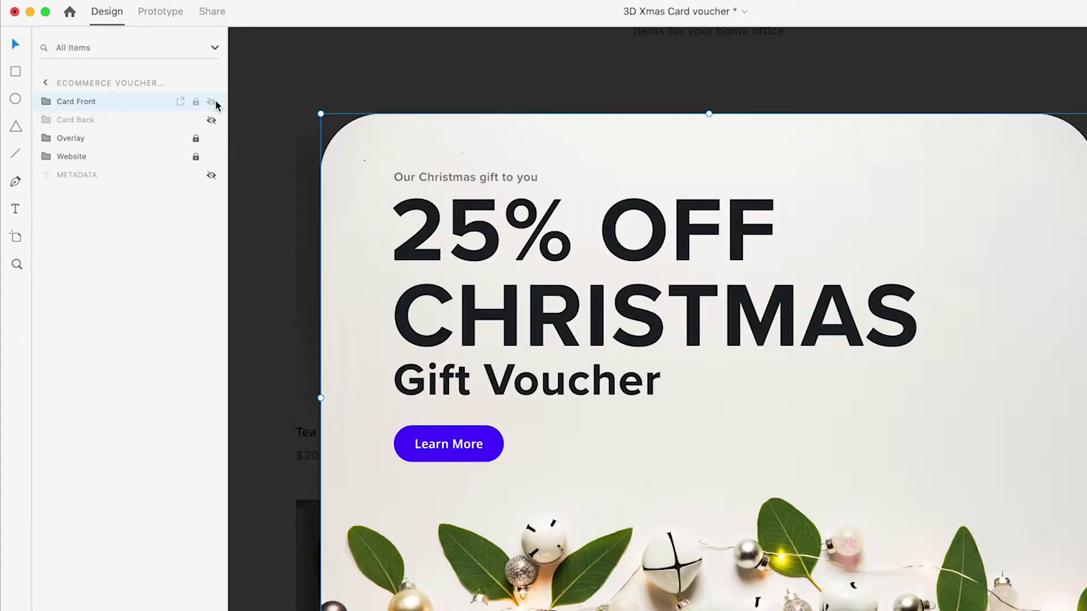
pyautogui.click(212, 120)
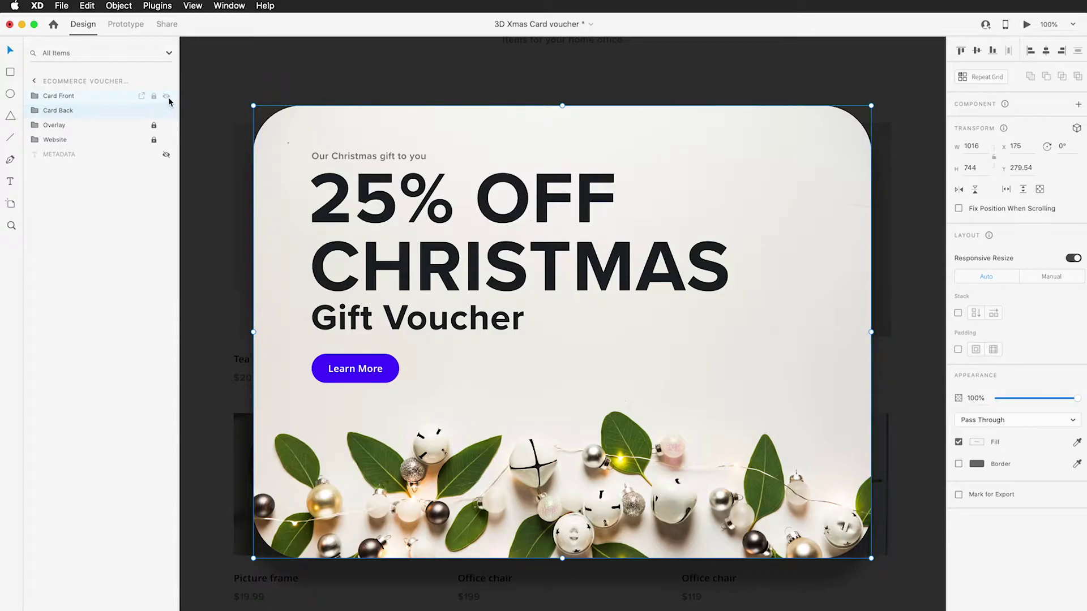
# Step: Hide the Card Front group and enable 3D transforms on Card Back, setting its Y rotation to -180°
pyautogui.click(166, 96)
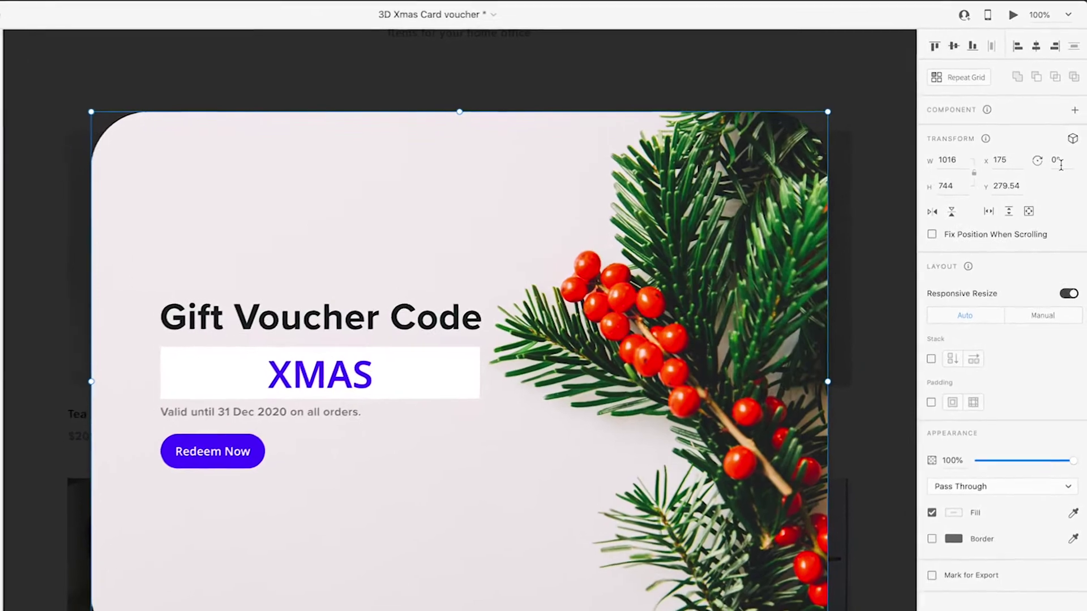
pyautogui.click(1072, 144)
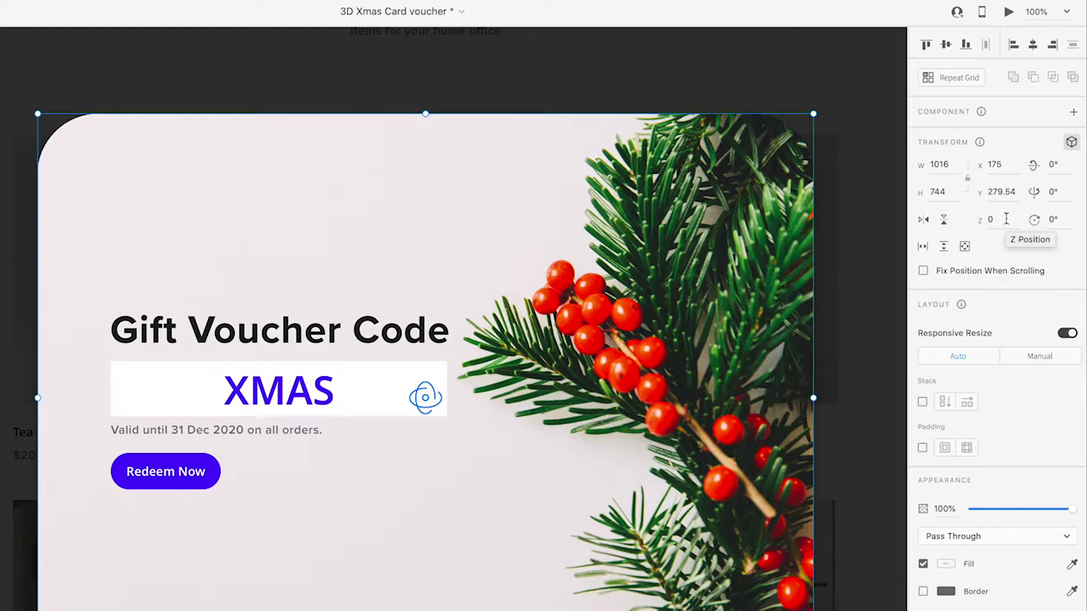
pyautogui.click(1065, 191)
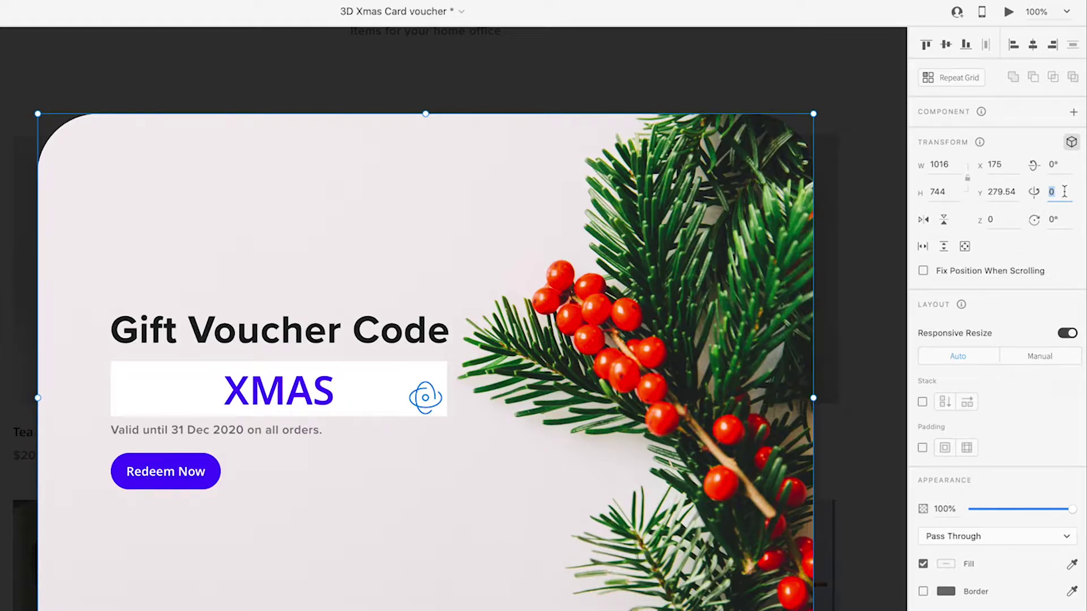
pyautogui.write('-180')
pyautogui.press('Return')
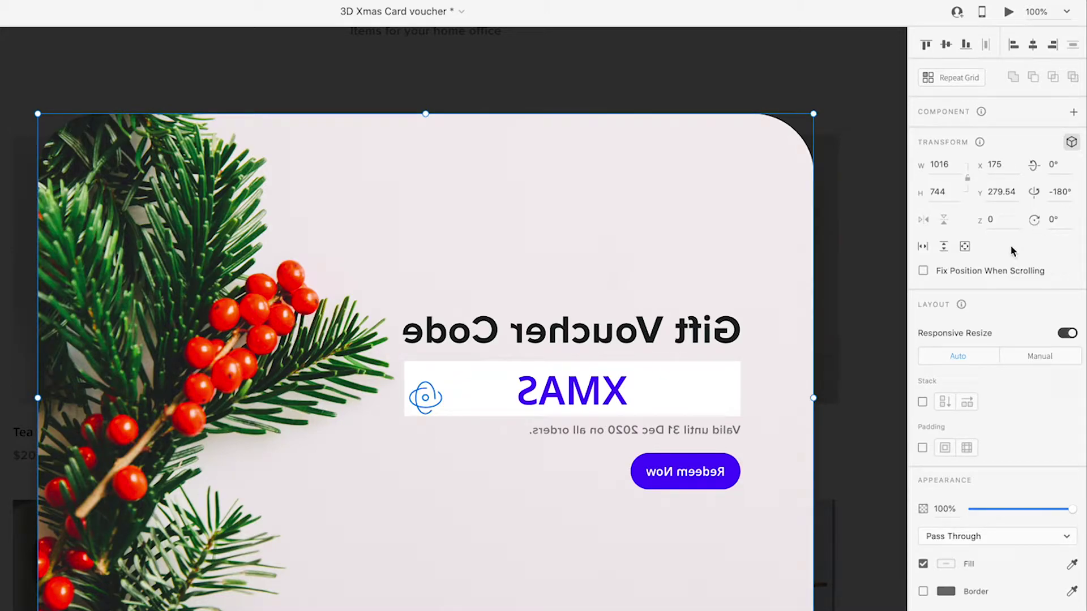
# Step: Set the Z position of the Card Back group to -1
pyautogui.click(1009, 222)
pyautogui.write('-1')
pyautogui.press('Return')
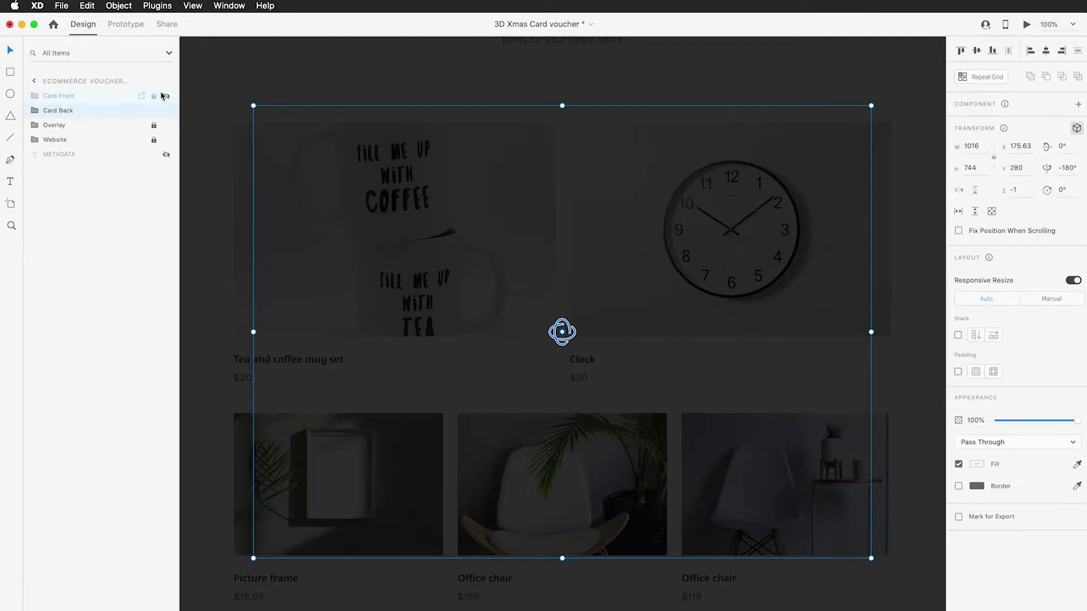
# Step: Make the Card Front group visible again and set its Z position to 1
pyautogui.click(165, 97)
pyautogui.click(102, 97)
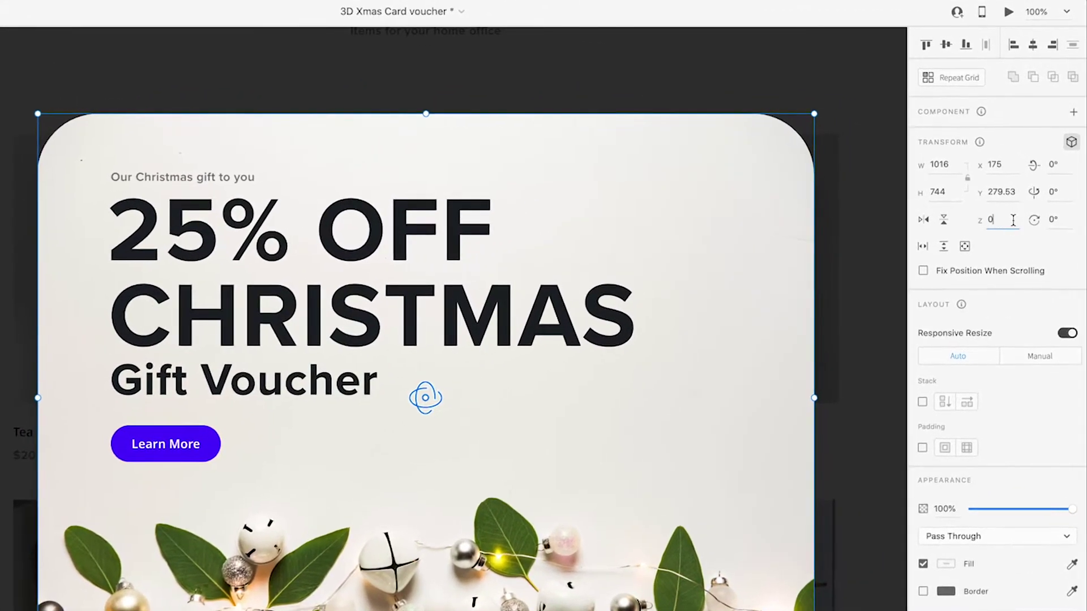
pyautogui.click(1015, 193)
pyautogui.write('1')
pyautogui.press('Return')
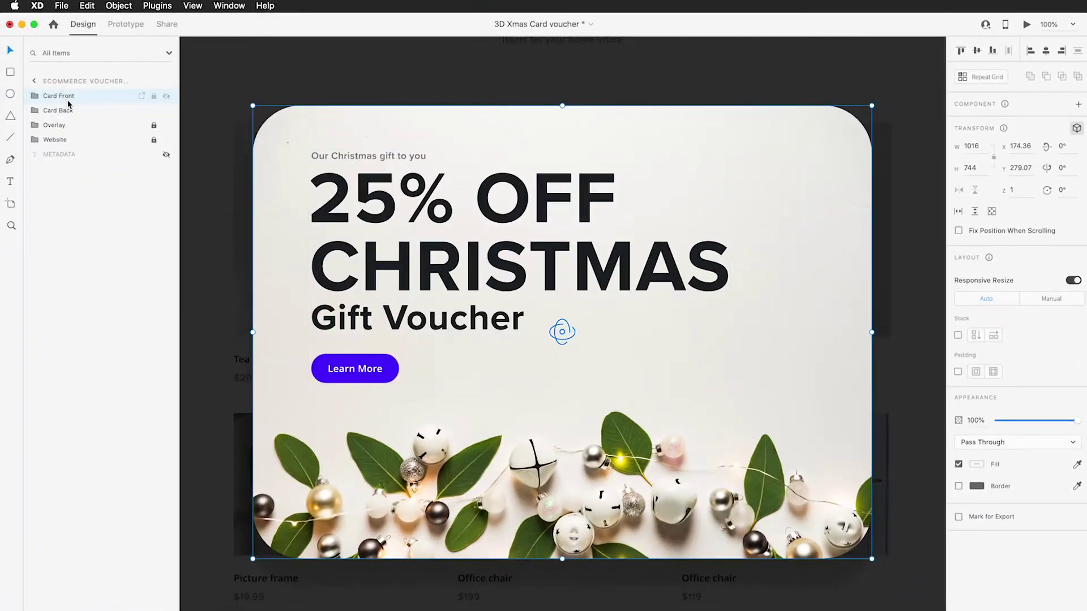
# Step: Group Card Front and Card Back together and name the new group Voucher
pyautogui.click(83, 110)
pyautogui.keyDown('shift'); pyautogui.click(85, 97); pyautogui.keyUp('shift')
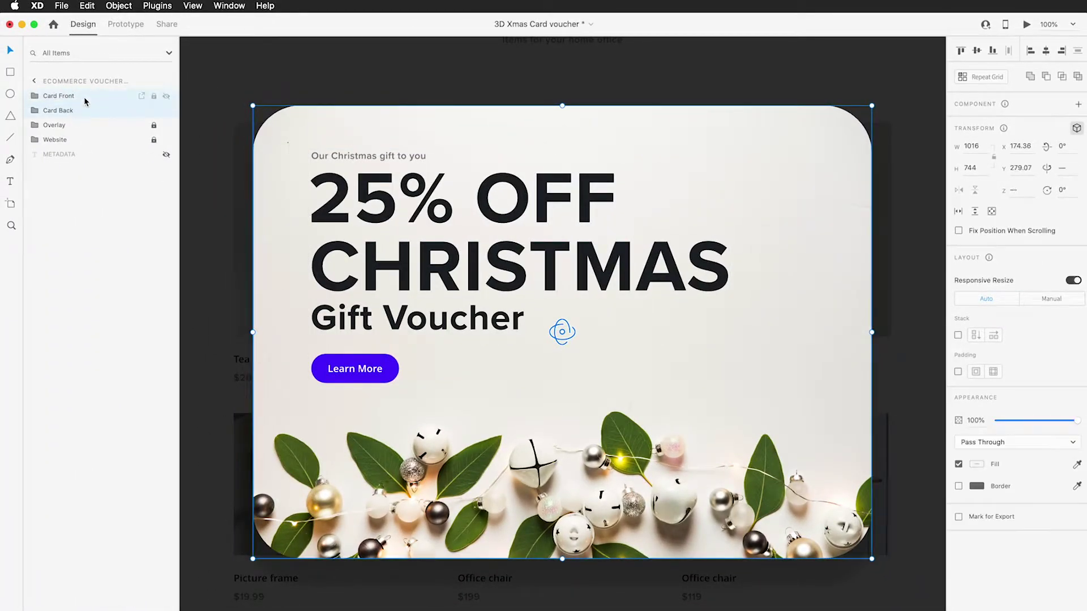
pyautogui.rightClick(84, 97)
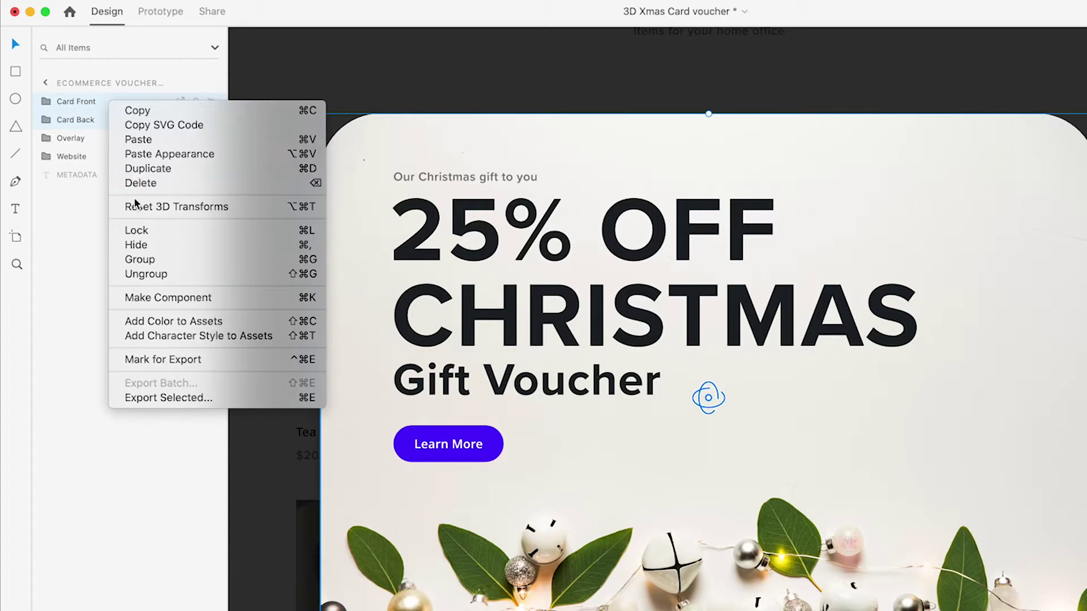
pyautogui.click(141, 261)
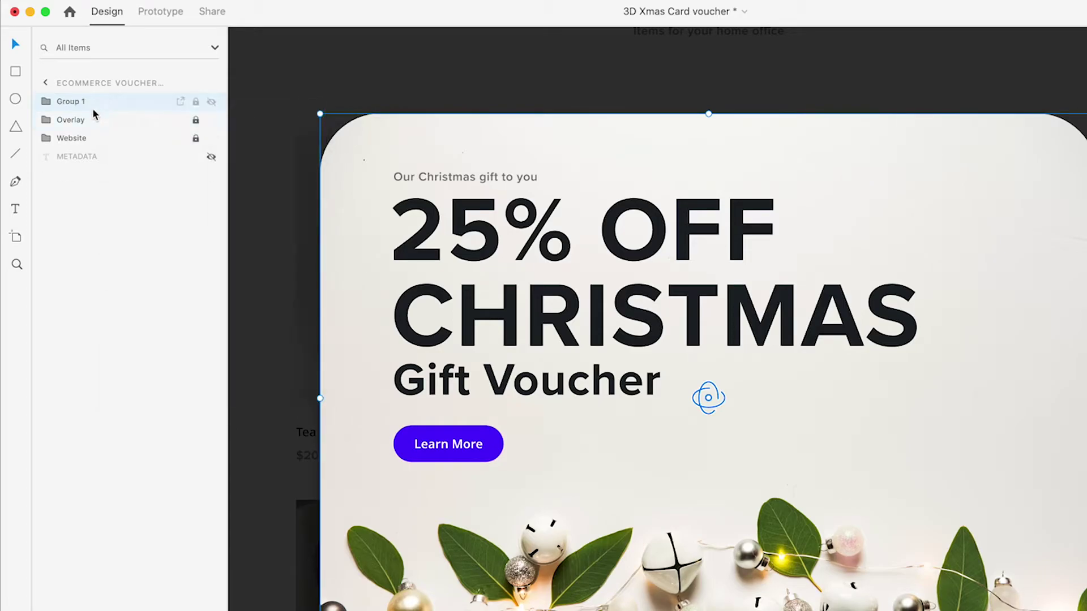
pyautogui.doubleClick(74, 101)
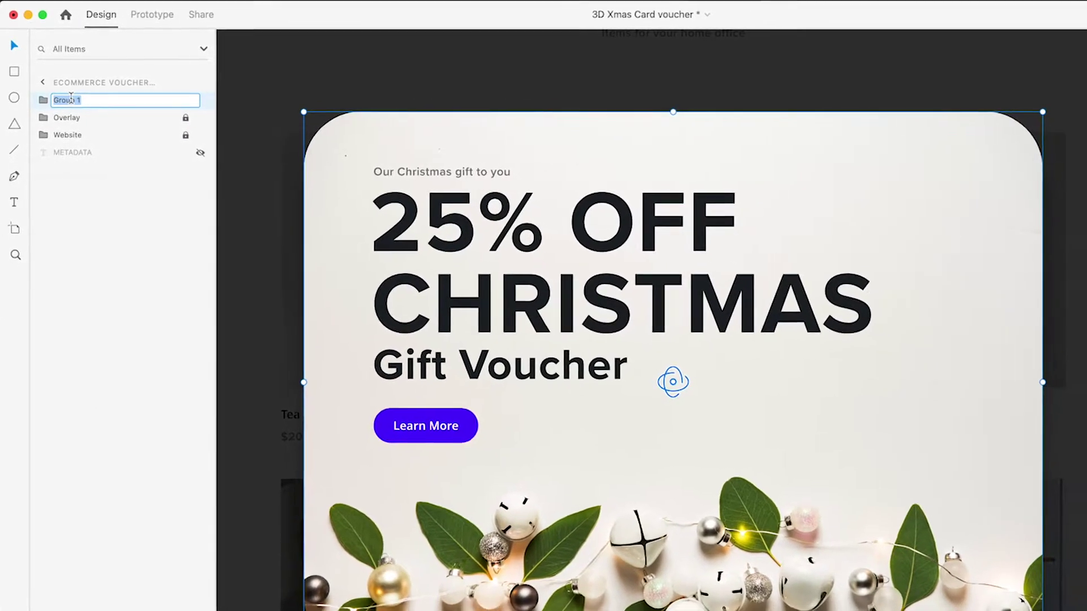
pyautogui.write('Vouch')
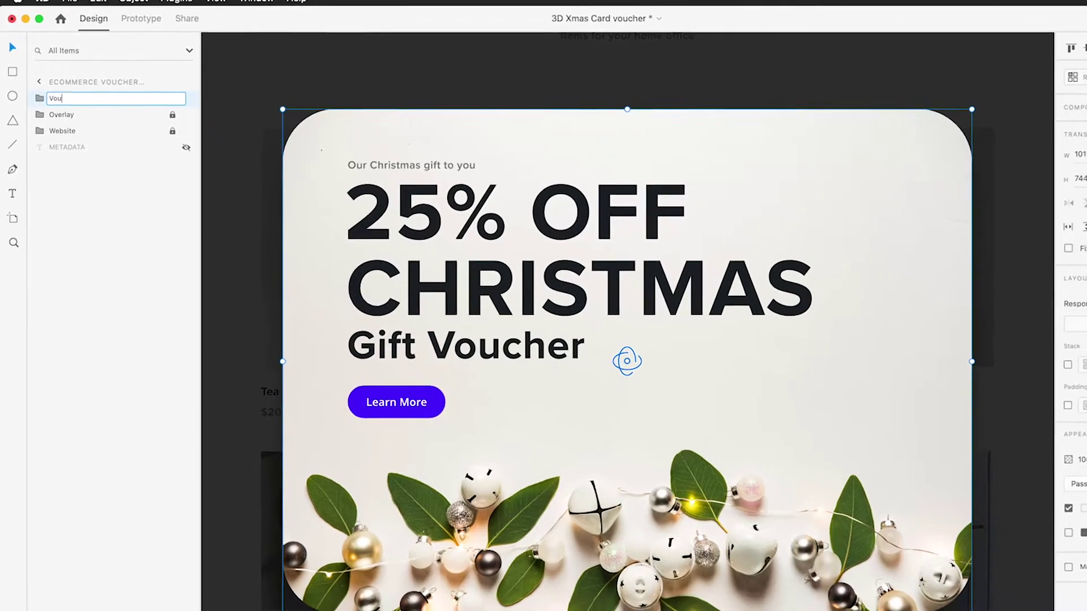
pyautogui.write('er')
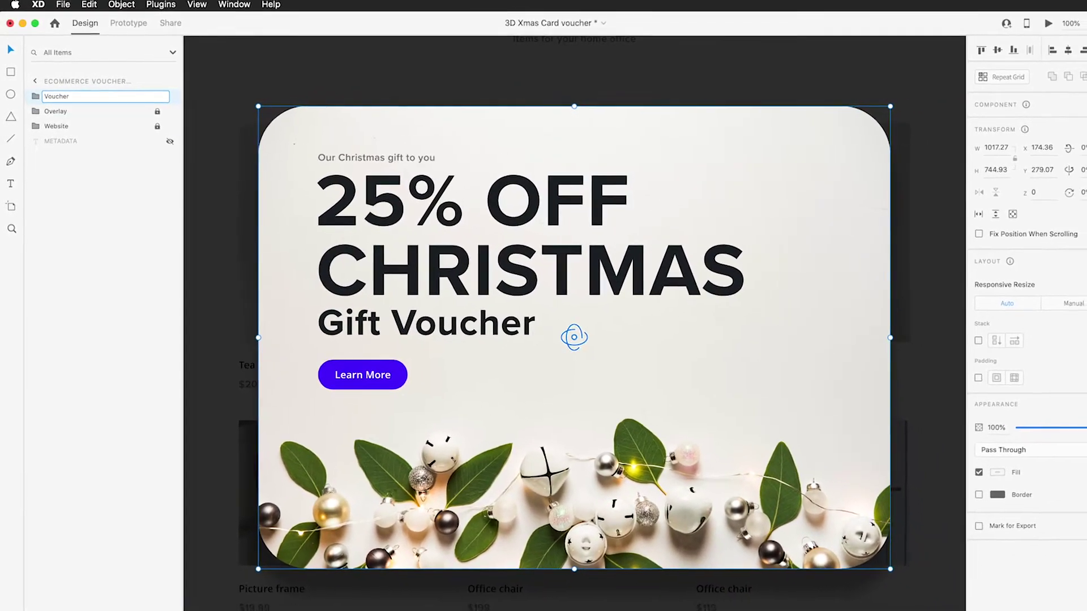
pyautogui.press('Return')
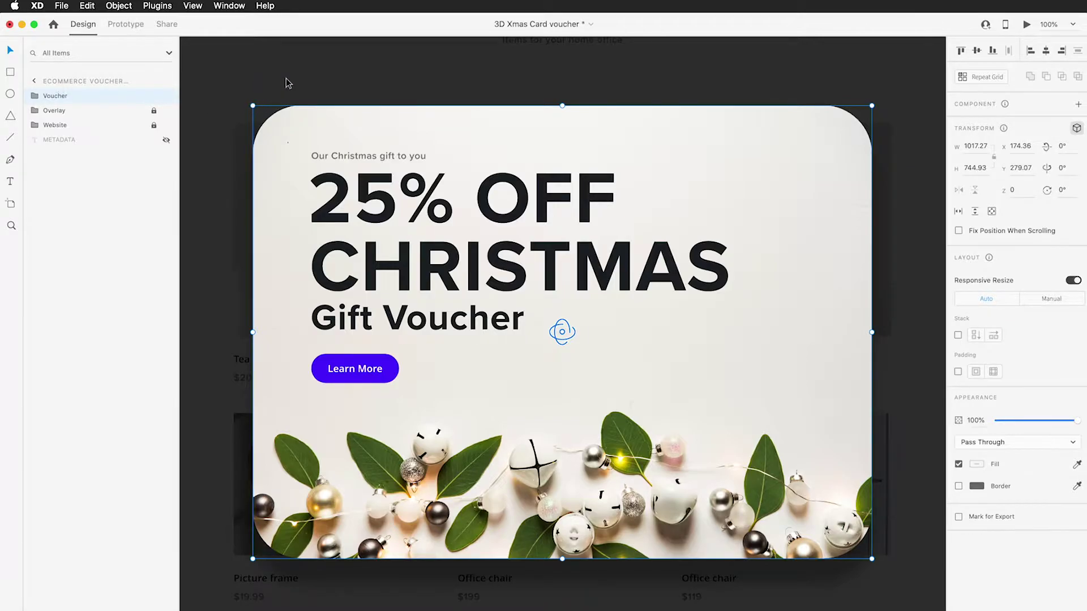
# Step: Duplicate the Ecommerce Voucher Front artboard
pyautogui.press('super+minus')
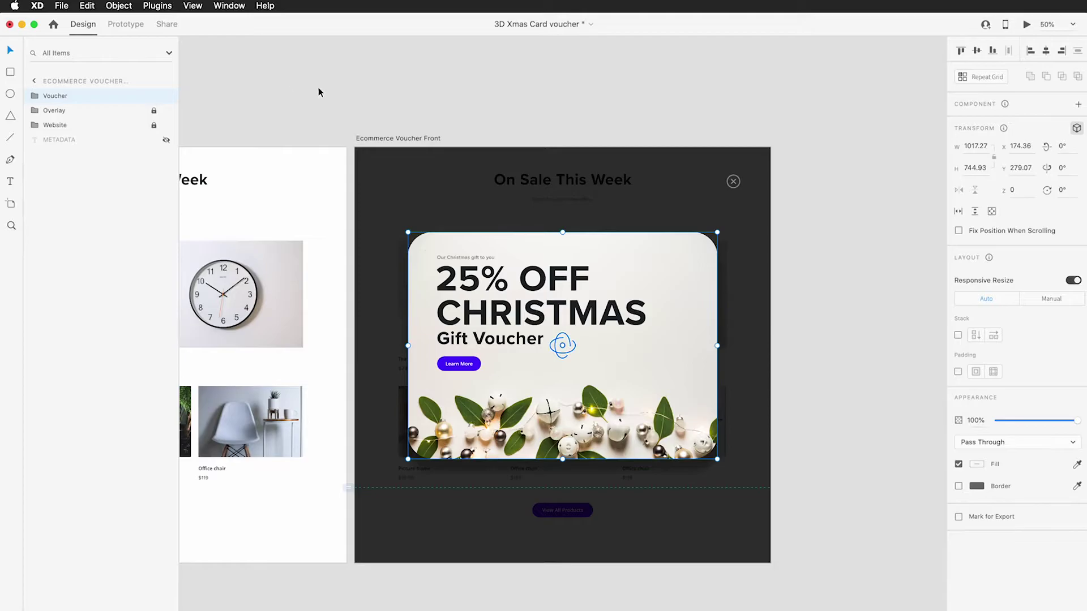
pyautogui.click(374, 138)
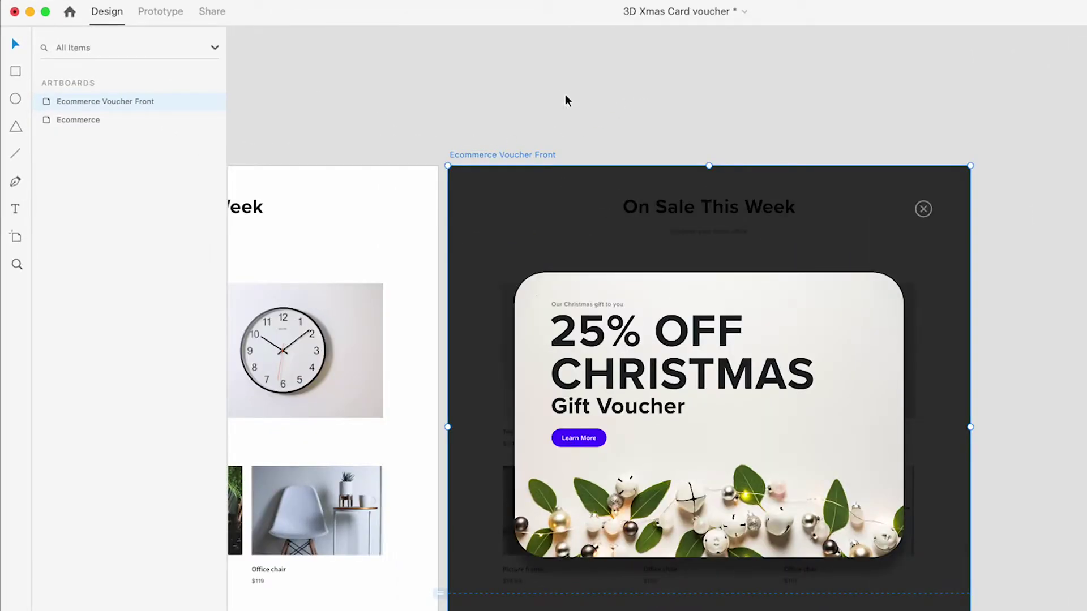
pyautogui.press('super+d')
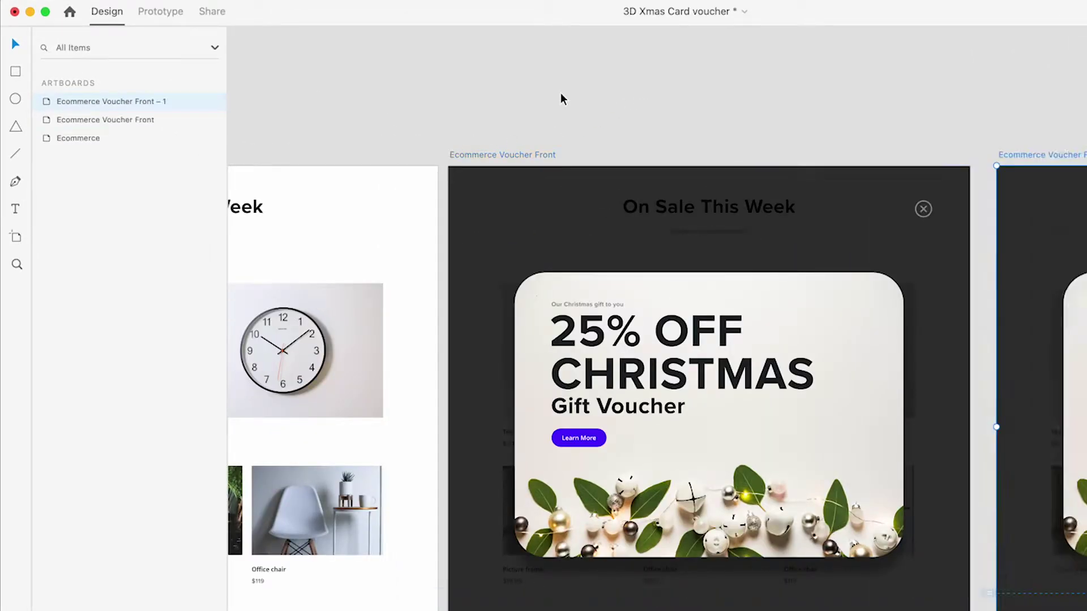
# Step: Rename the duplicated artboard as Ecommerce Voucher Back
pyautogui.doubleClick(553, 161)
pyautogui.click(537, 160)
pyautogui.moveTo(537, 160); pyautogui.dragTo(621, 155)
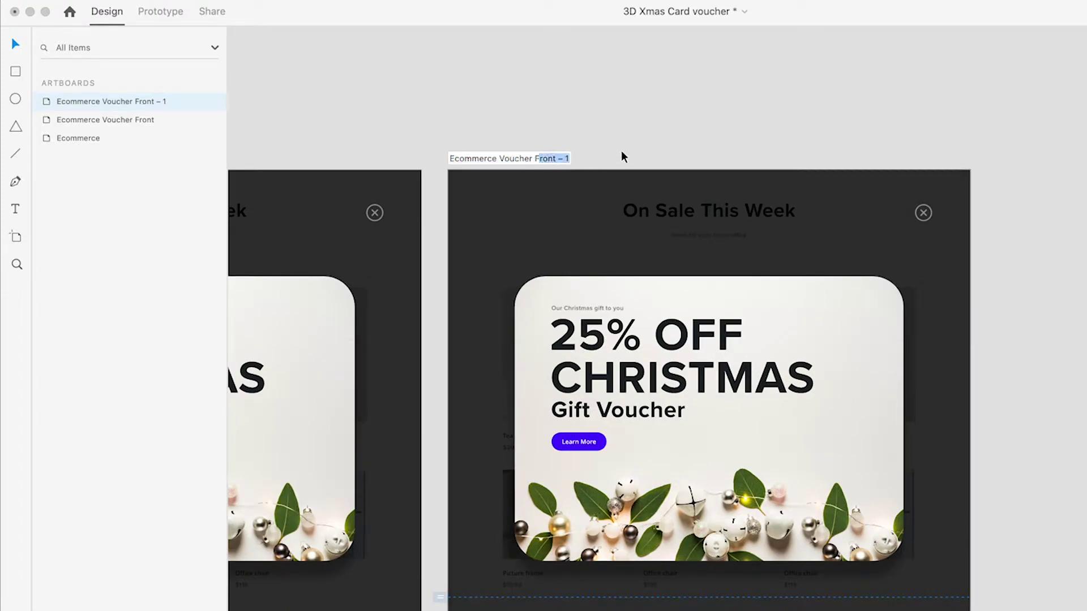
pyautogui.press('BackSpace')
pyautogui.press('BackSpace')
pyautogui.write('Back')
pyautogui.press('Return')
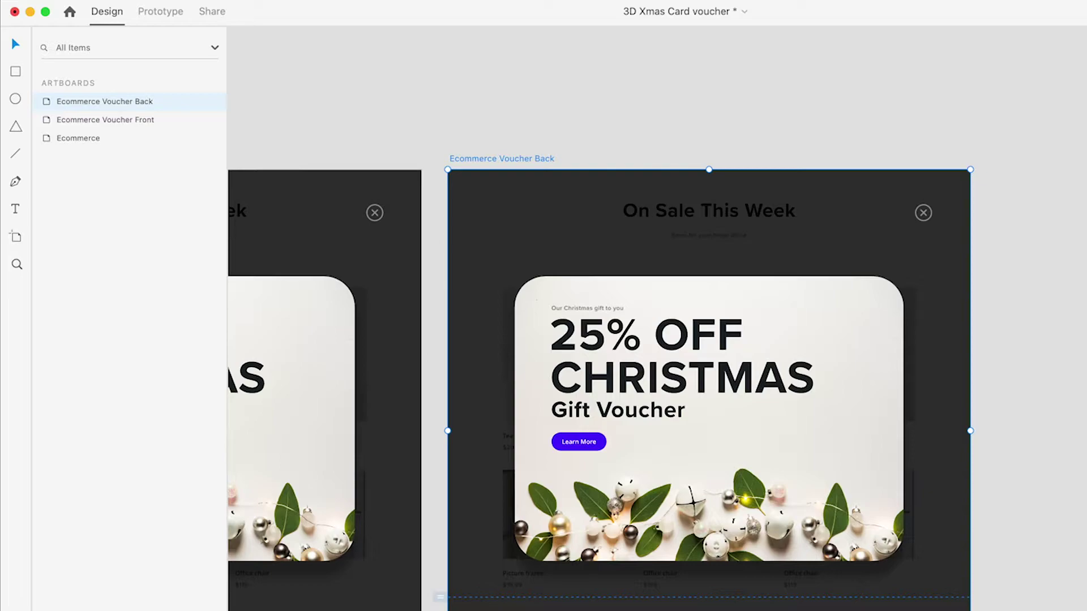
# Step: Set the Z position of Card Front to -1 inside the Voucher group on the Ecommerce Voucher Back artboard
pyautogui.click(768, 407)
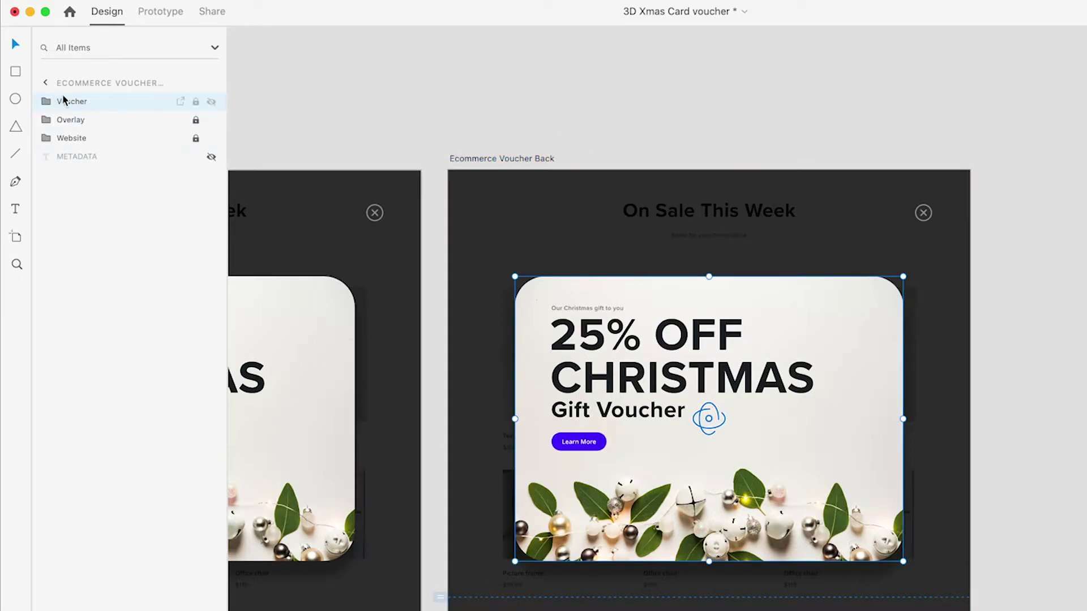
pyautogui.press('super+equal')
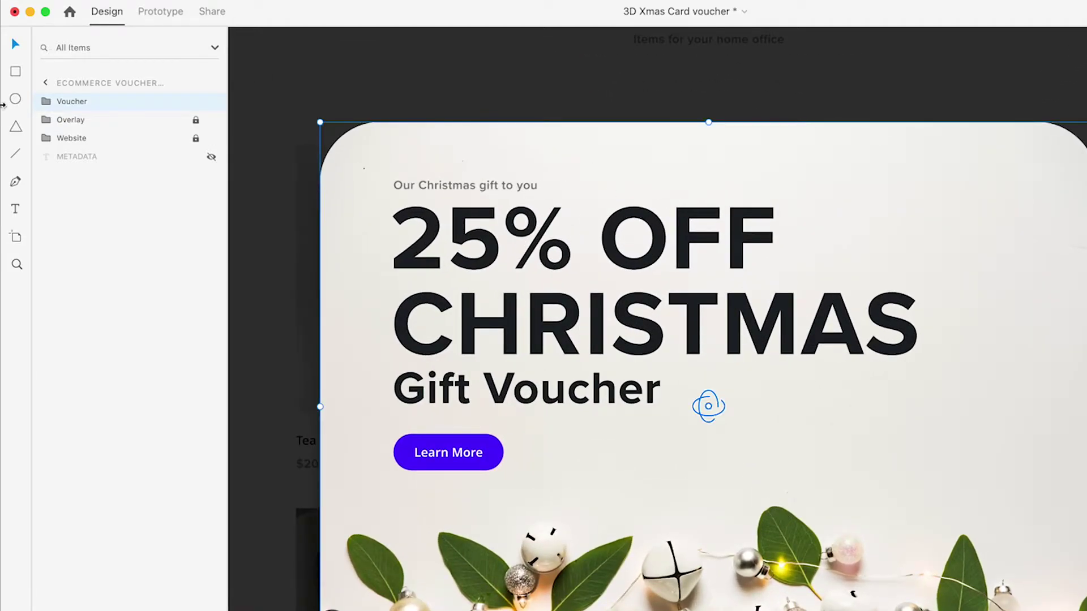
pyautogui.click(101, 103)
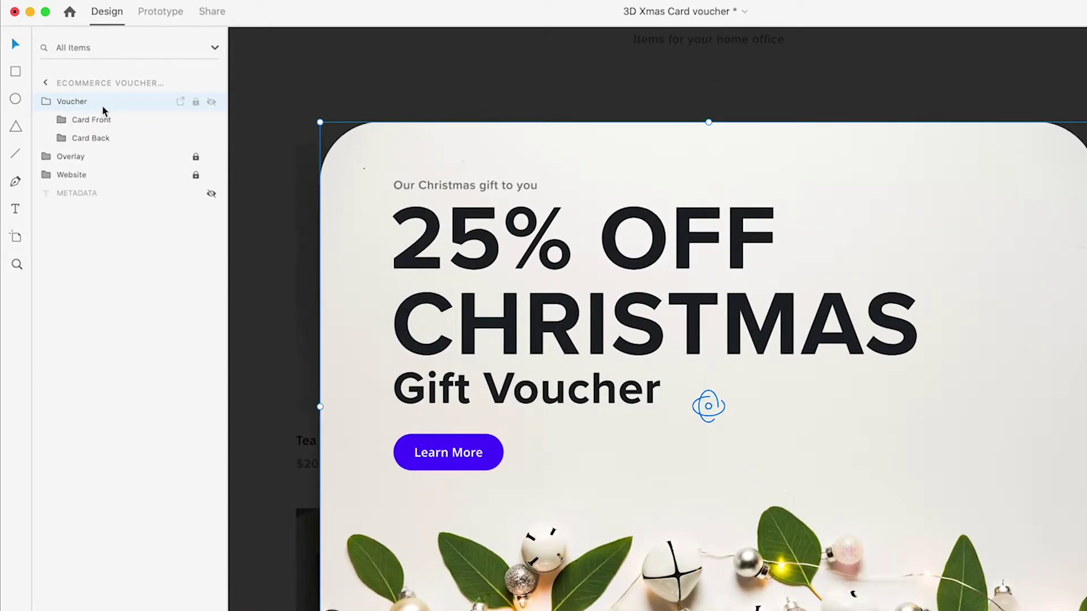
pyautogui.click(121, 136)
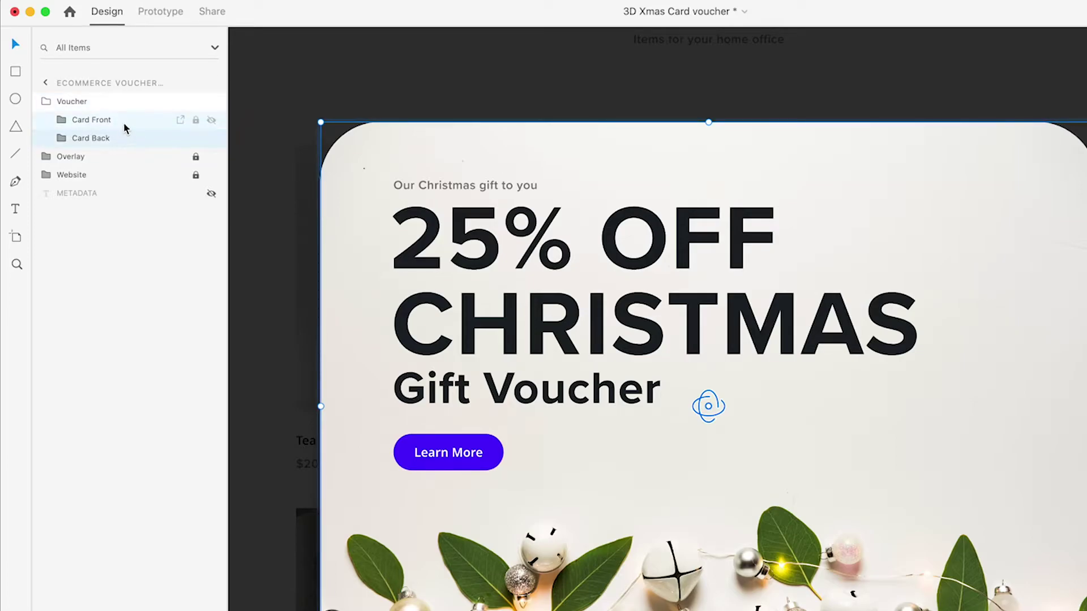
pyautogui.click(123, 121)
pyautogui.click(1019, 188)
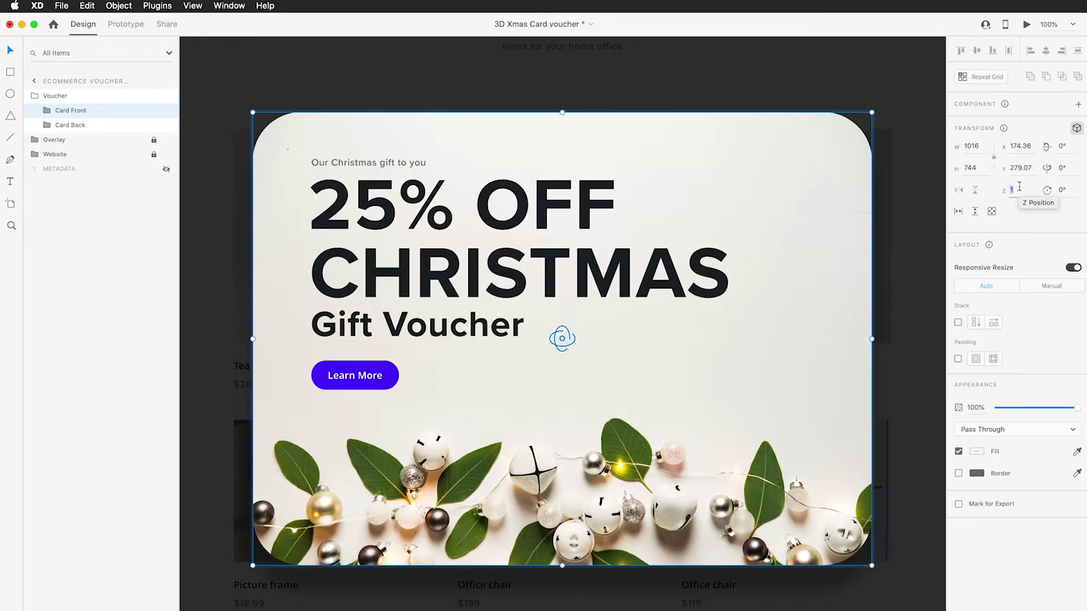
pyautogui.press('BackSpace')
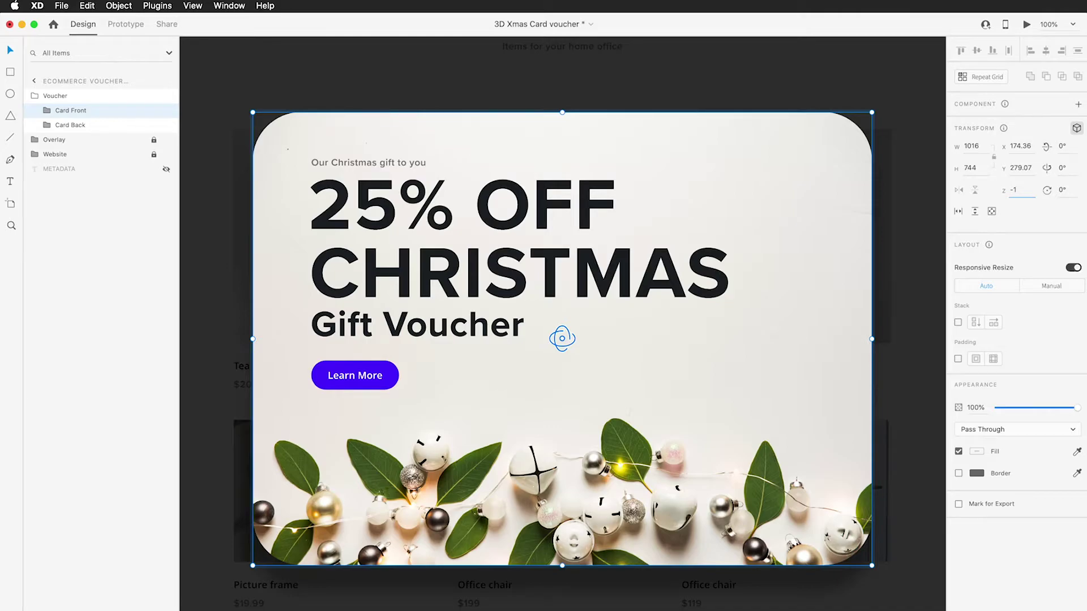
pyautogui.press('Return')
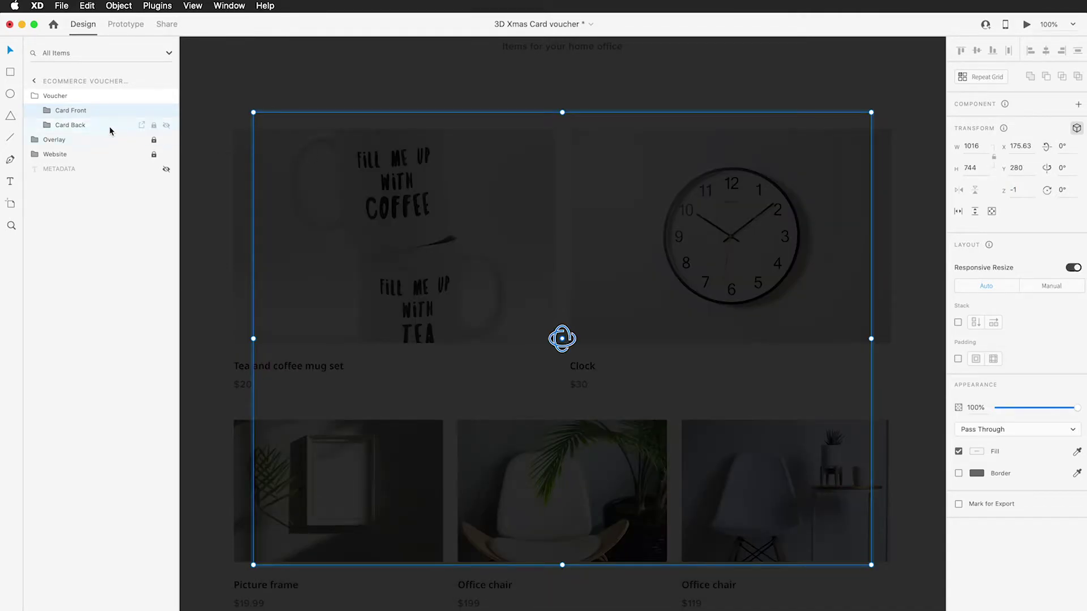
# Step: Set the Z position of Card Back to 1 inside the same Voucher group
pyautogui.click(109, 125)
pyautogui.click(1020, 190)
pyautogui.write('1')
pyautogui.press('Return')
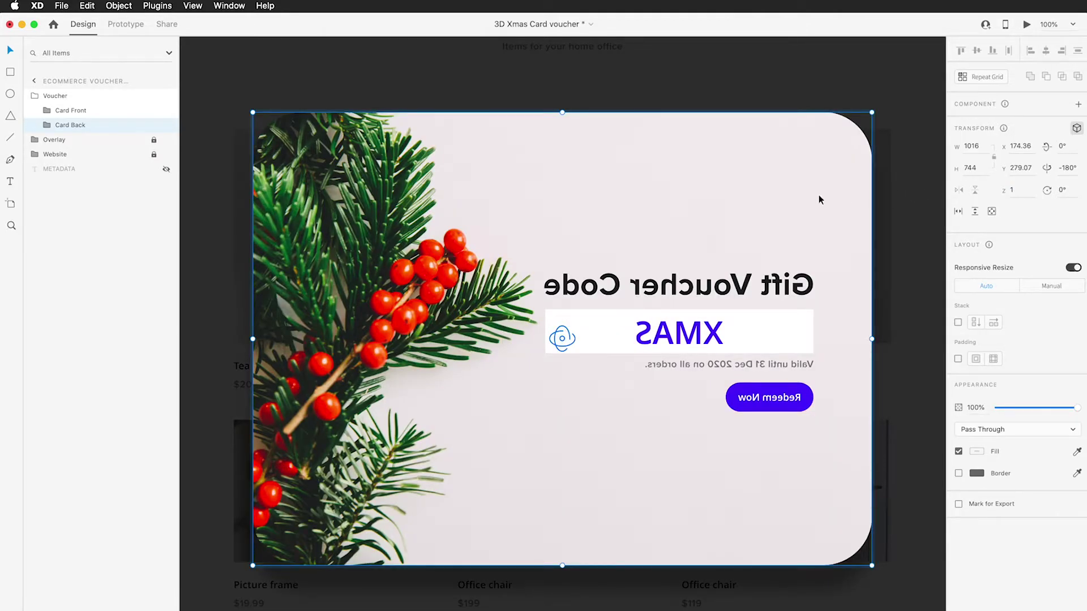
# Step: Set the Y rotation of the whole Voucher group on the Ecommerce Voucher Back artboard to -180°
pyautogui.click(88, 97)
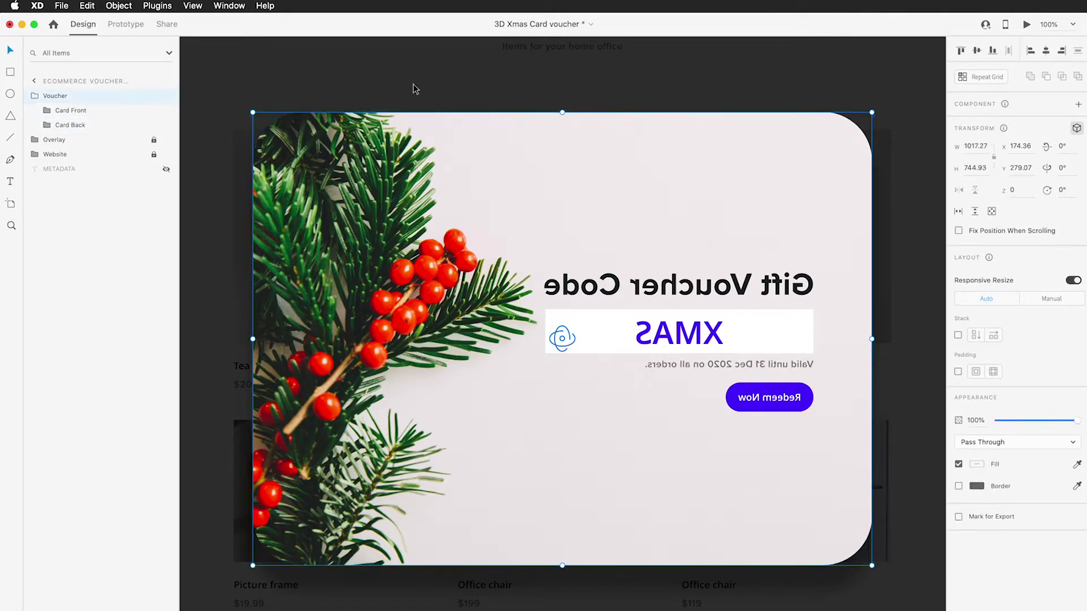
pyautogui.click(1077, 169)
pyautogui.write('-18')
pyautogui.write('0')
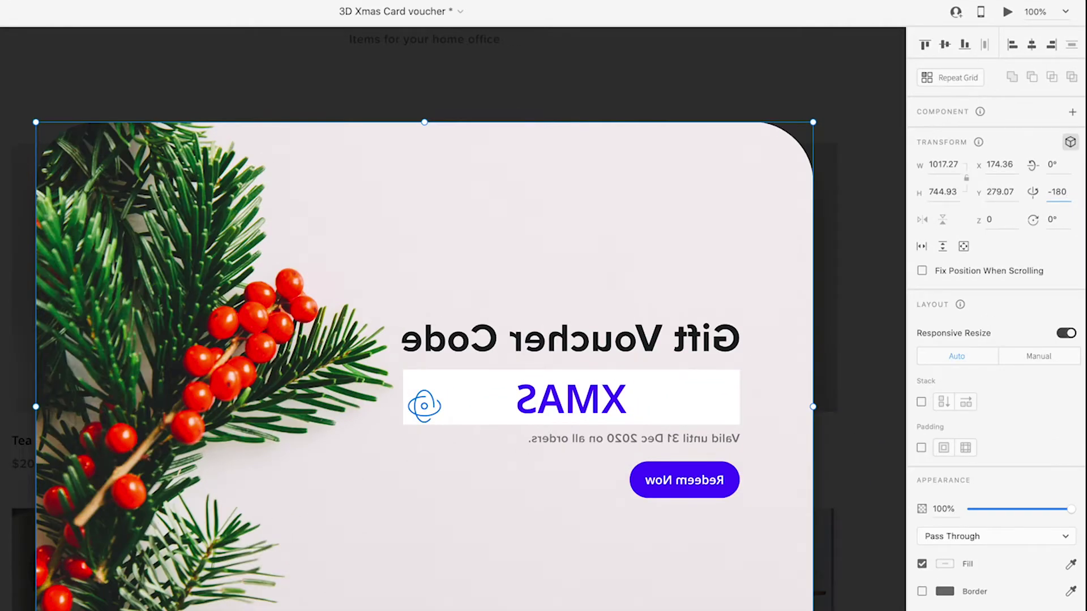
pyautogui.press('Return')
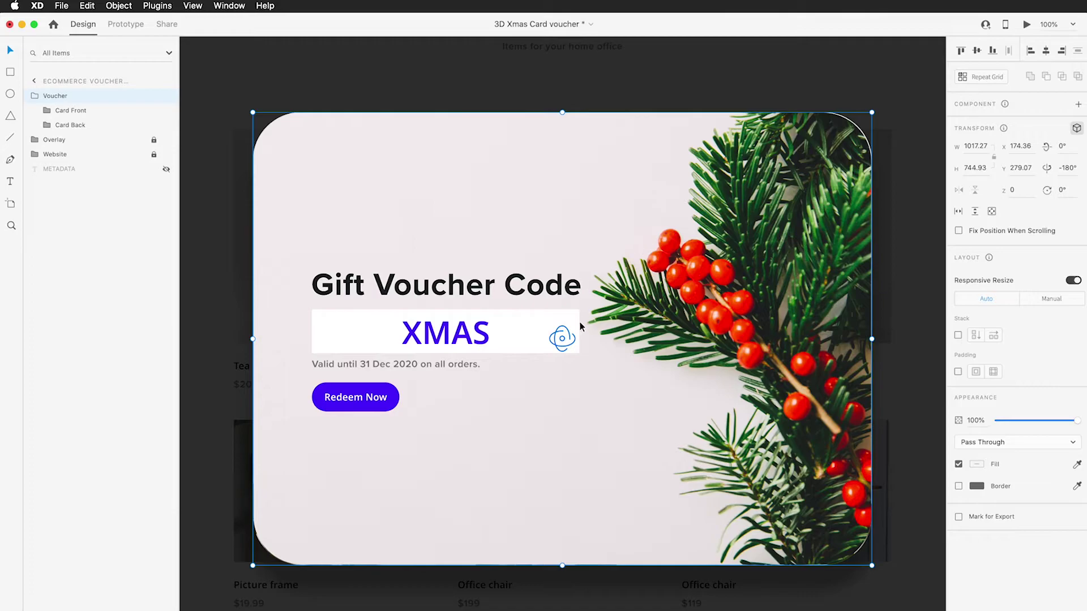
# Step: Rotate the Voucher group to a Y rotation of -177° and move it up to about X 175, Y 163
pyautogui.moveTo(569, 338); pyautogui.dragTo(586, 337)
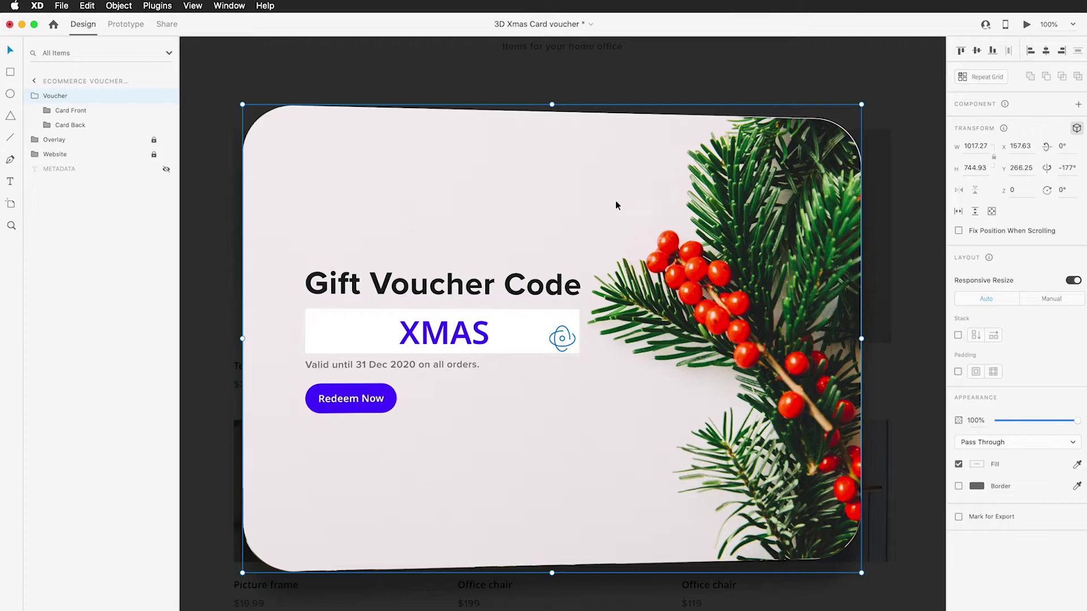
pyautogui.moveTo(626, 245)
pyautogui.mouseDown()
pyautogui.moveTo(637, 228)
pyautogui.moveTo(611, 228)
pyautogui.moveTo(626, 240)
pyautogui.moveTo(633, 225)
pyautogui.mouseUp()
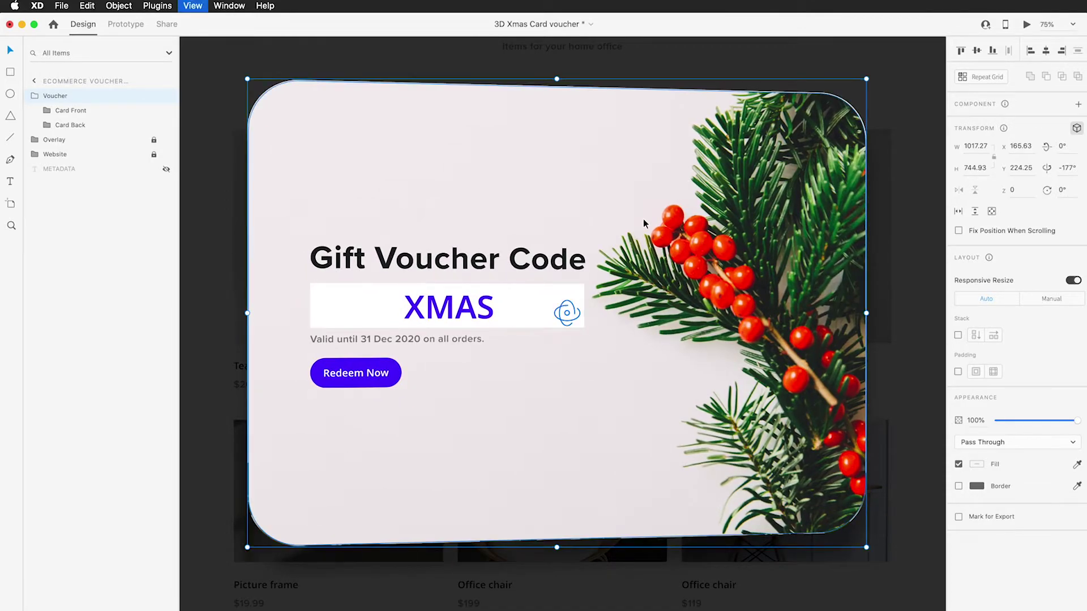
pyautogui.press('super+minus')
pyautogui.press('super+minus')
pyautogui.moveTo(621, 261); pyautogui.dragTo(625, 245)
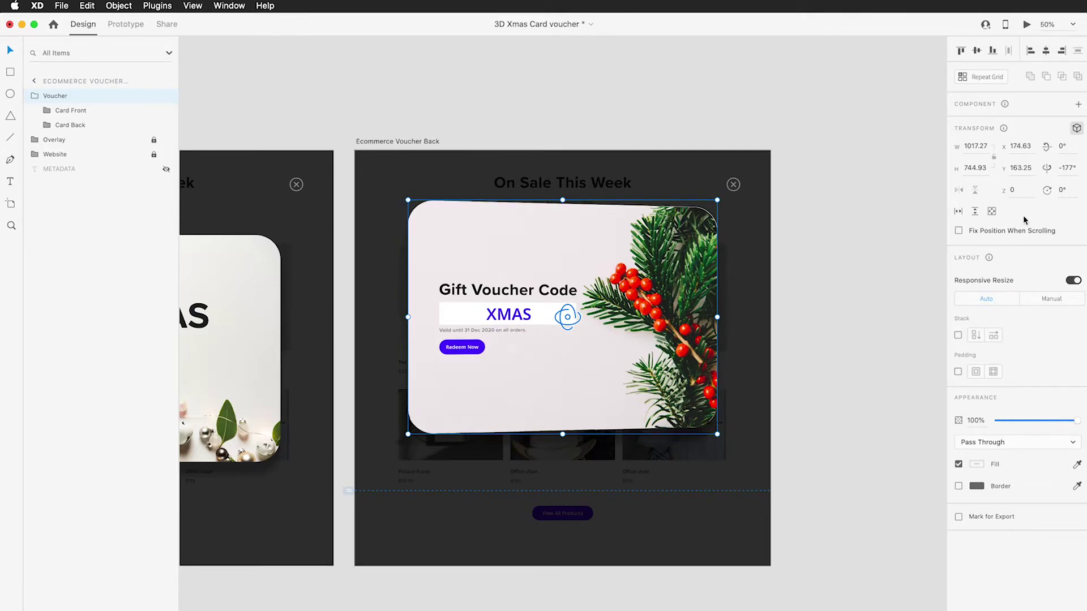
pyautogui.moveTo(572, 335); pyautogui.dragTo(572, 328)
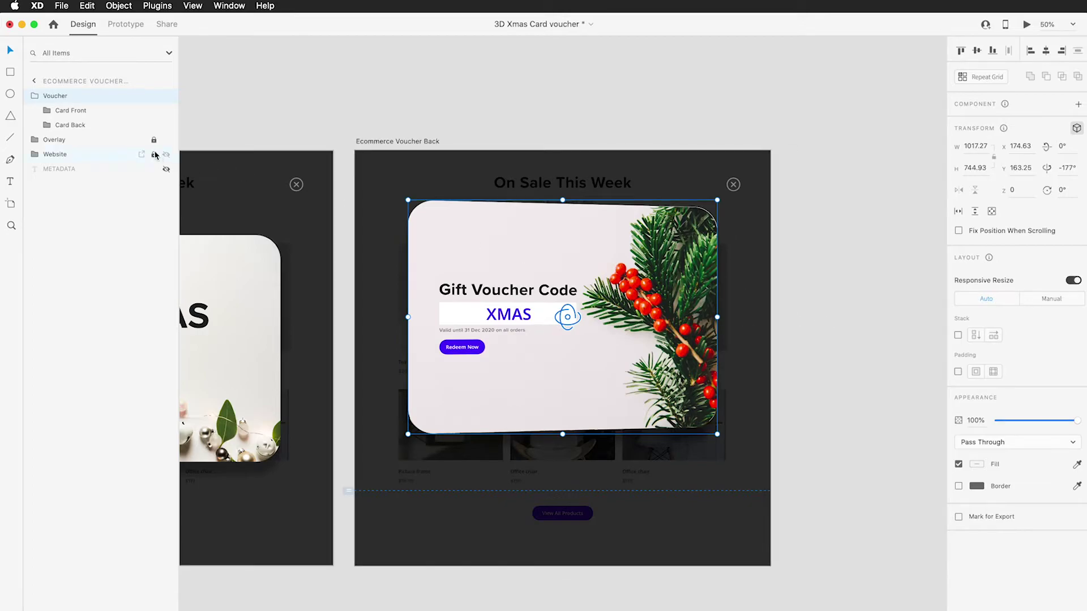
# Step: Scale the Card Front group inside the Voucher group down slightly, to about 991 by 726
pyautogui.click(164, 110)
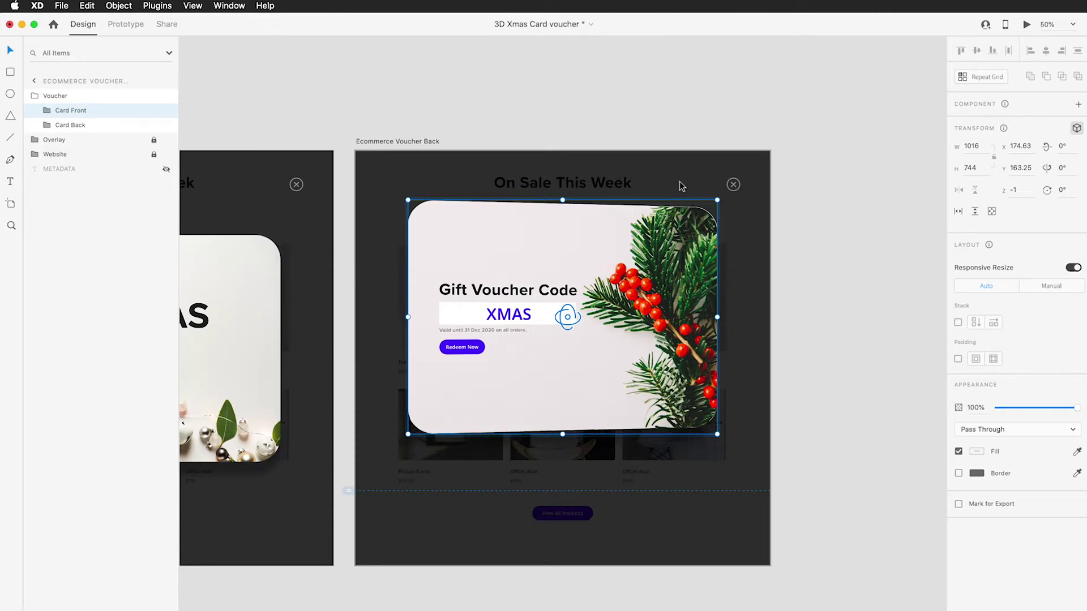
pyautogui.click(717, 200)
pyautogui.moveTo(717, 201); pyautogui.dragTo(714, 203)
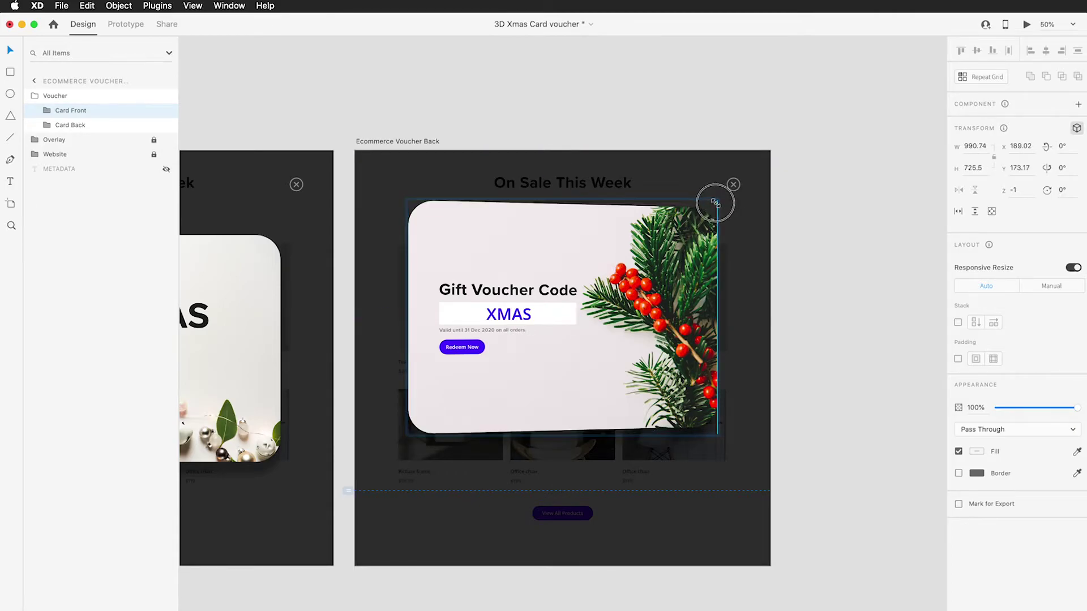
# Step: Bring the whole Voucher group forward to a Z position of about 99 and move it down to about Y 169
pyautogui.click(93, 95)
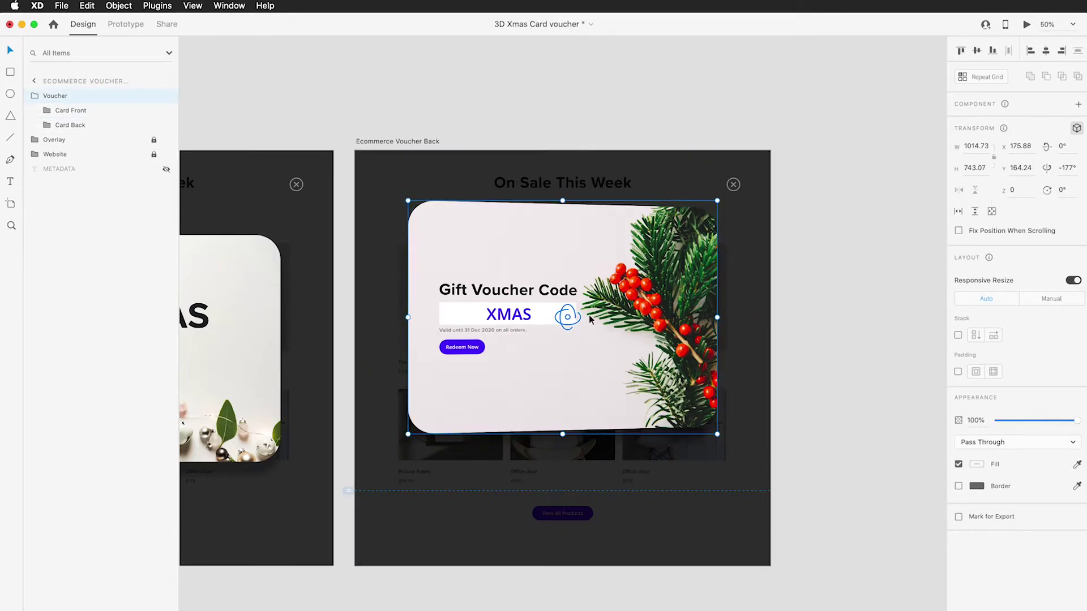
pyautogui.moveTo(568, 317); pyautogui.dragTo(575, 347)
pyautogui.moveTo(601, 212); pyautogui.dragTo(598, 228)
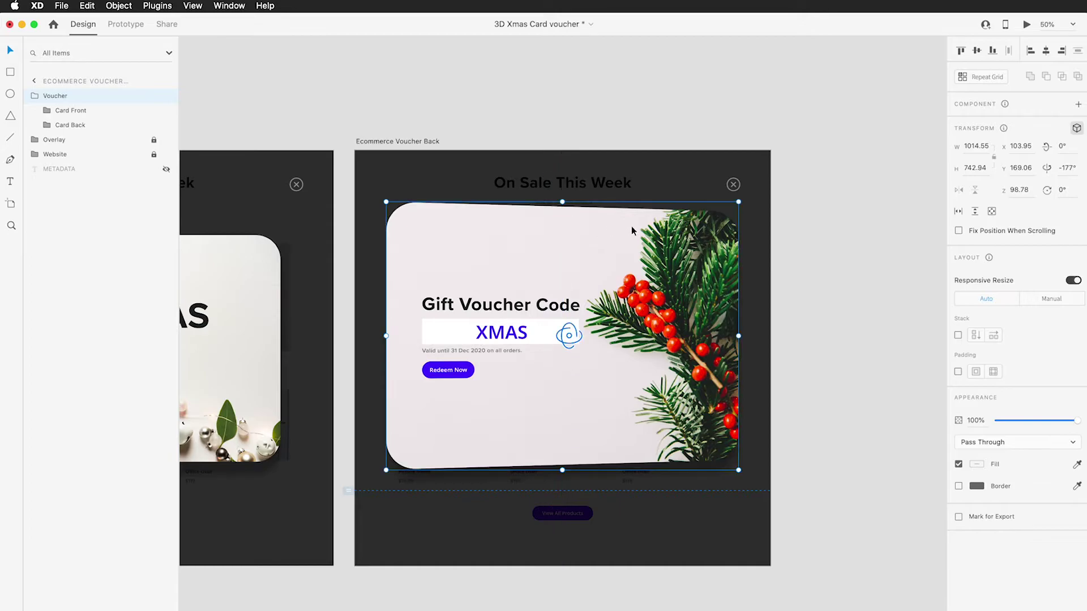
pyautogui.click(774, 306)
# Step: In Prototype mode, link the Voucher group on Ecommerce Voucher Front to the Ecommerce Voucher Back artboard
pyautogui.moveTo(436, 106); pyautogui.dragTo(651, 128)
pyautogui.moveTo(480, 117); pyautogui.dragTo(657, 113)
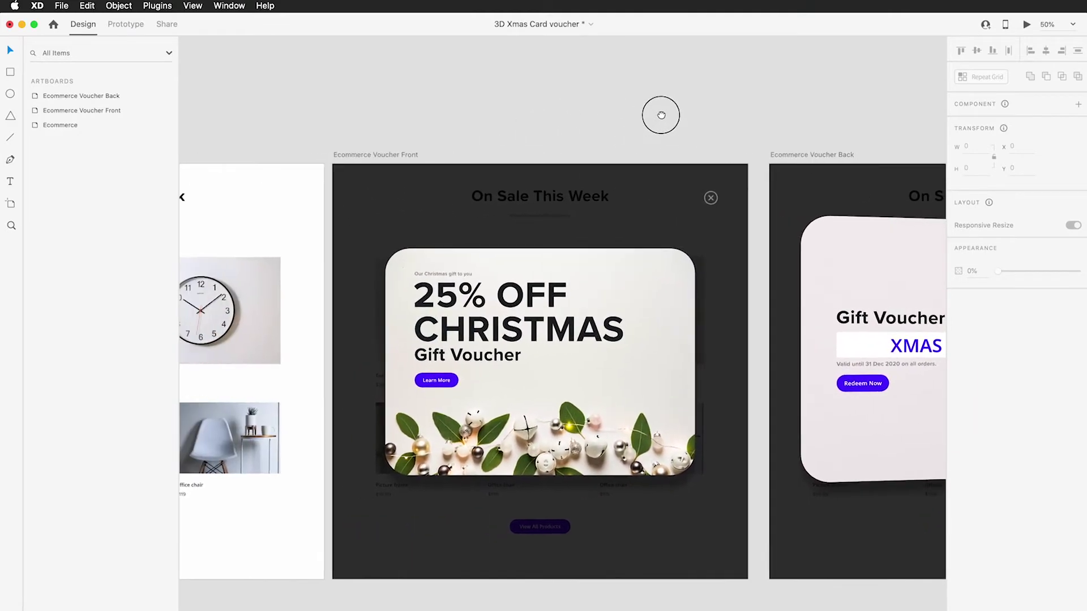
pyautogui.moveTo(461, 119)
pyautogui.mouseDown()
pyautogui.moveTo(608, 124)
pyautogui.moveTo(366, 134)
pyautogui.mouseUp()
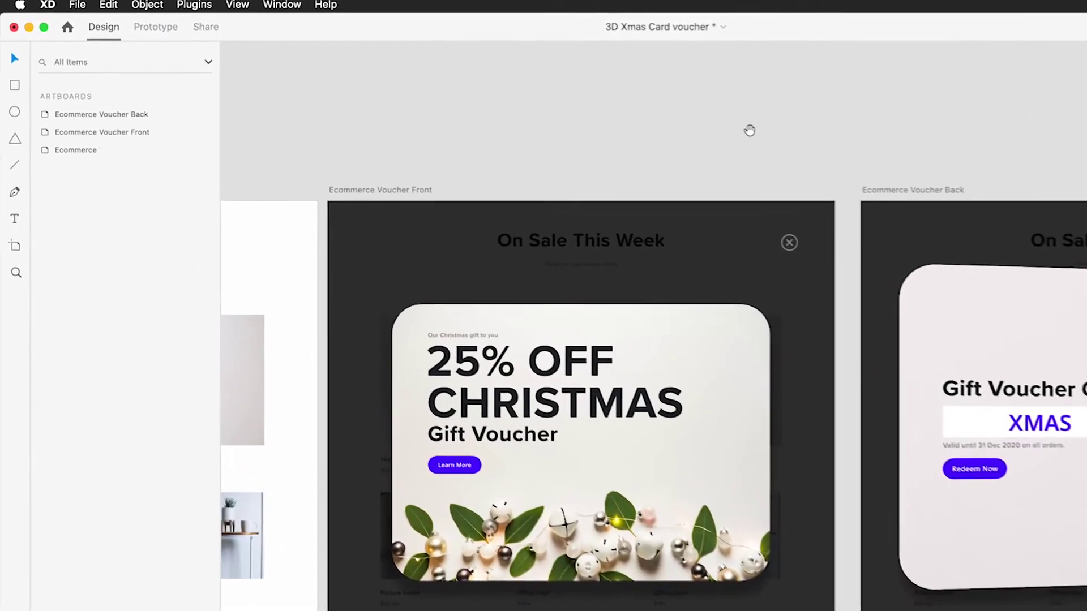
pyautogui.moveTo(619, 109); pyautogui.dragTo(434, 129)
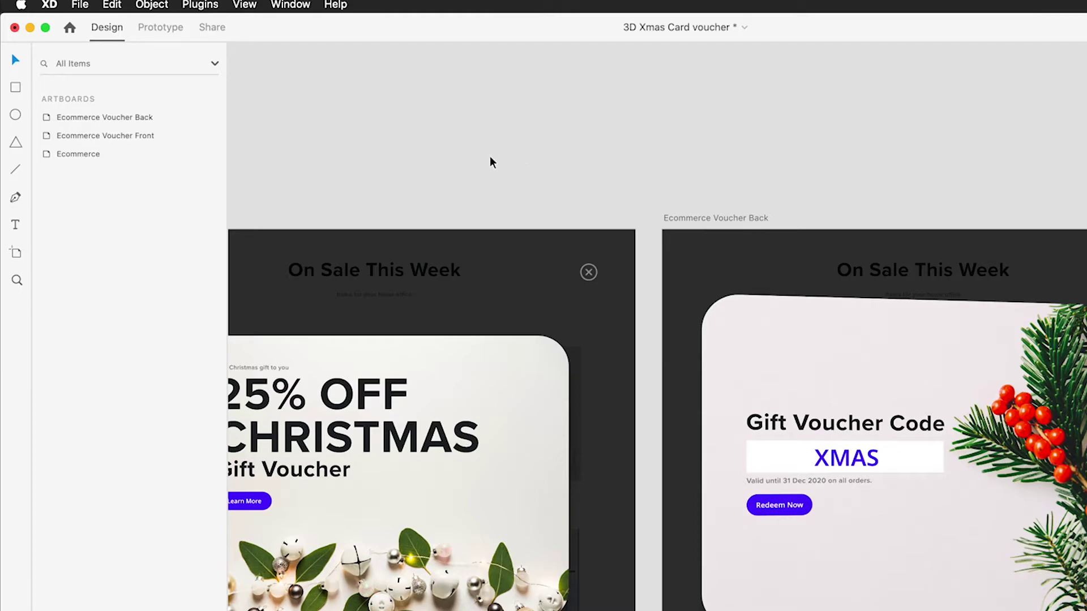
pyautogui.click(168, 26)
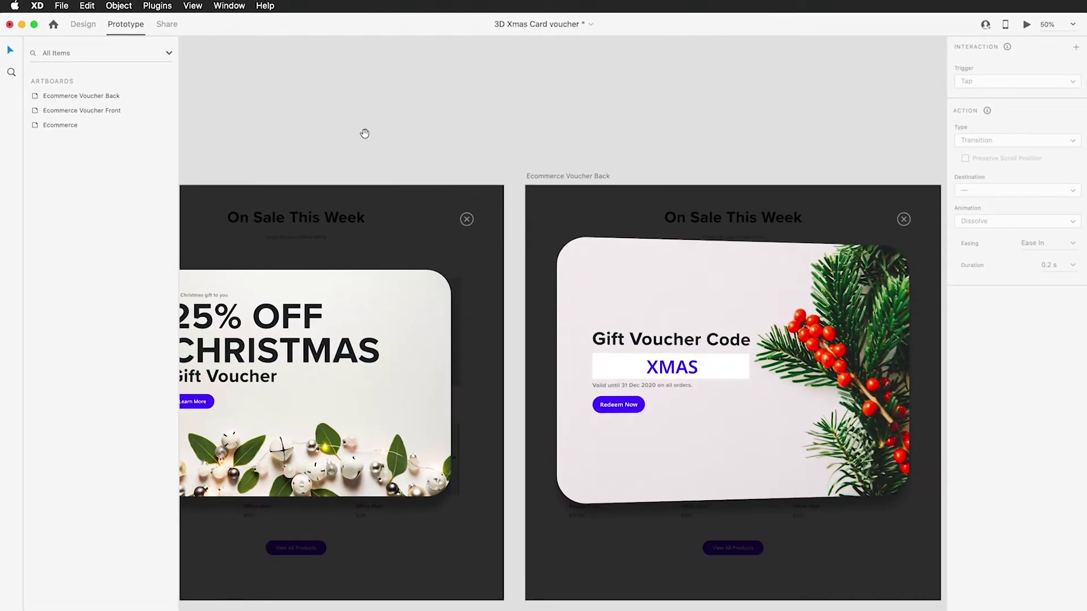
pyautogui.moveTo(458, 163); pyautogui.dragTo(666, 175)
pyautogui.moveTo(529, 142); pyautogui.dragTo(452, 116)
pyautogui.click(518, 271)
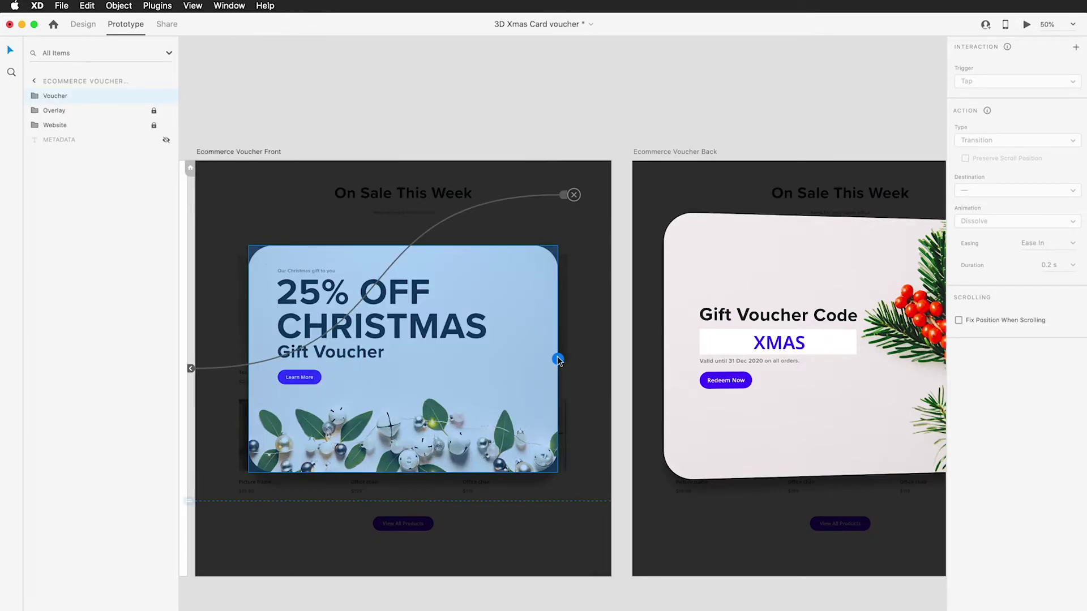
pyautogui.moveTo(558, 360); pyautogui.dragTo(679, 425)
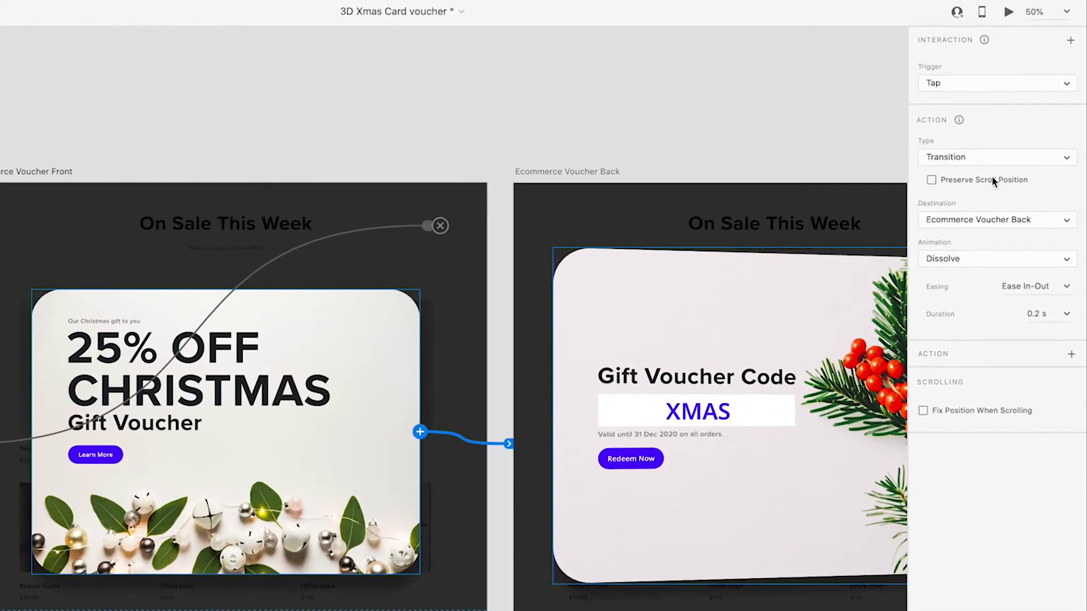
# Step: Set the front voucher's interaction to Auto-Animate with Snap easing and a 0.8 s duration
pyautogui.click(983, 157)
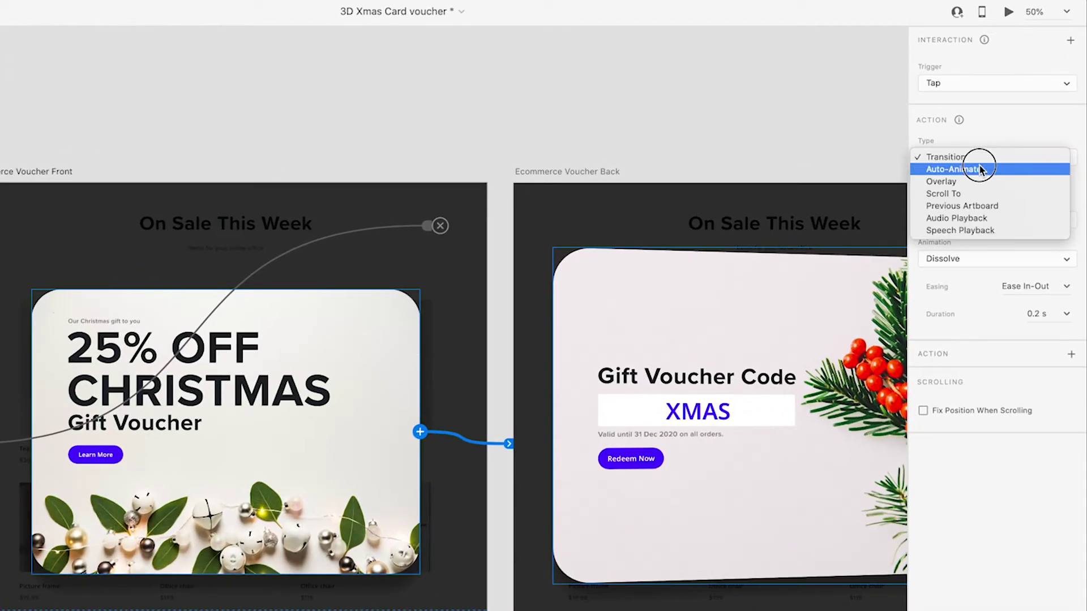
pyautogui.click(980, 167)
pyautogui.click(1062, 223)
pyautogui.click(1029, 299)
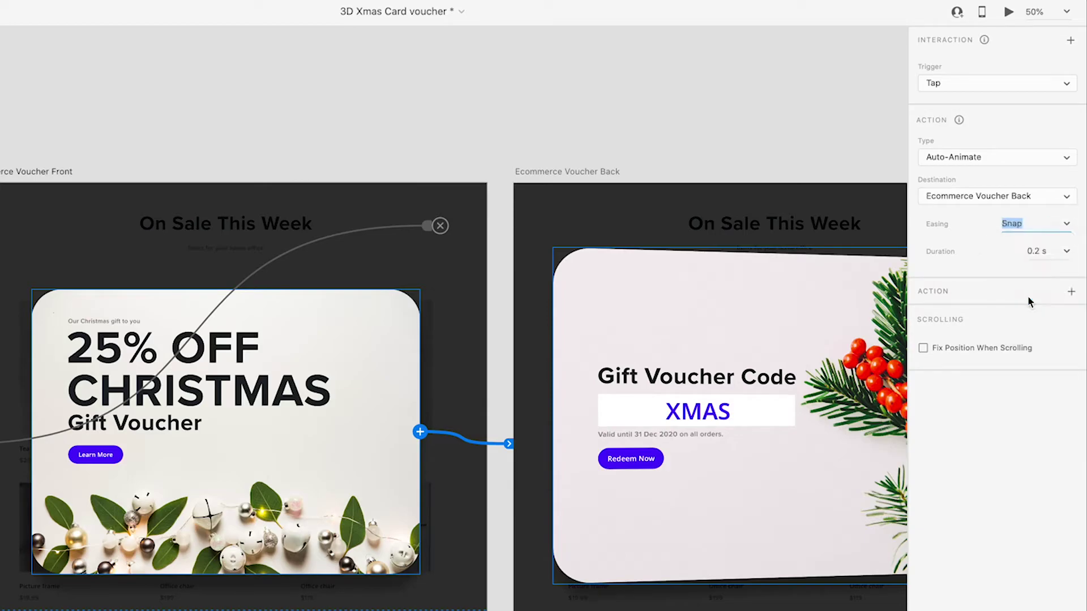
pyautogui.click(1067, 253)
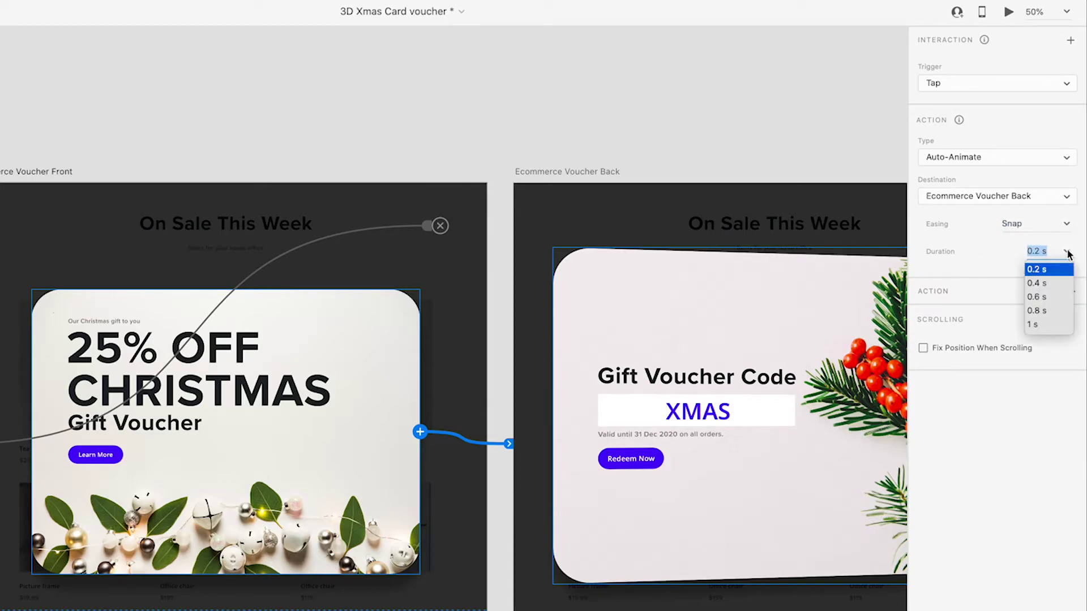
pyautogui.click(1039, 311)
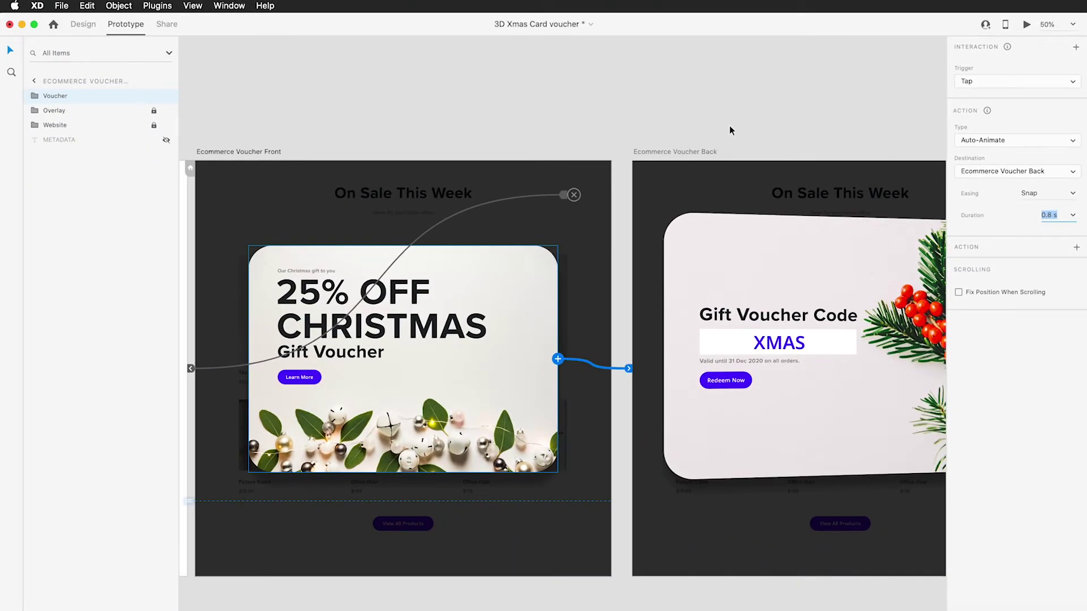
# Step: Link the Voucher group on Ecommerce Voucher Back to the Ecommerce Voucher Front artboard using Ease Out easing
pyautogui.click(738, 245)
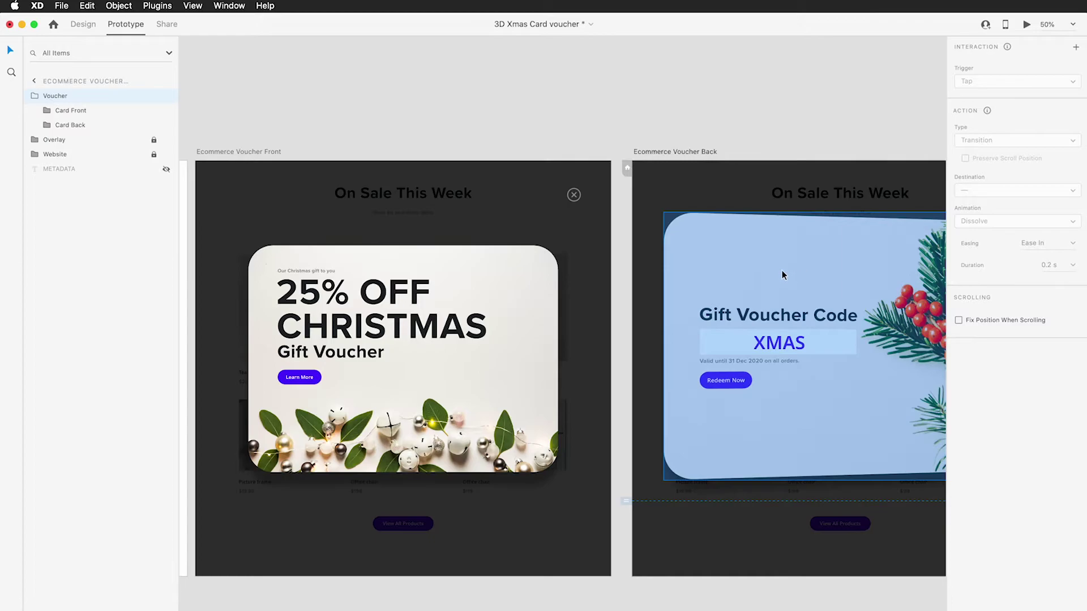
pyautogui.hscroll(5, 667, 117)
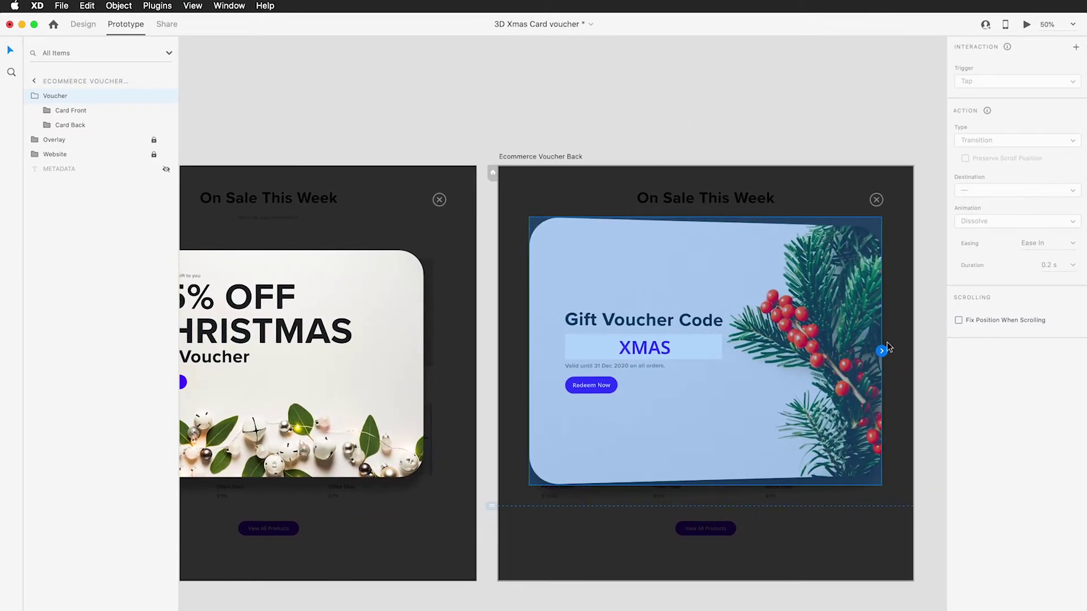
pyautogui.moveTo(881, 350); pyautogui.dragTo(458, 350)
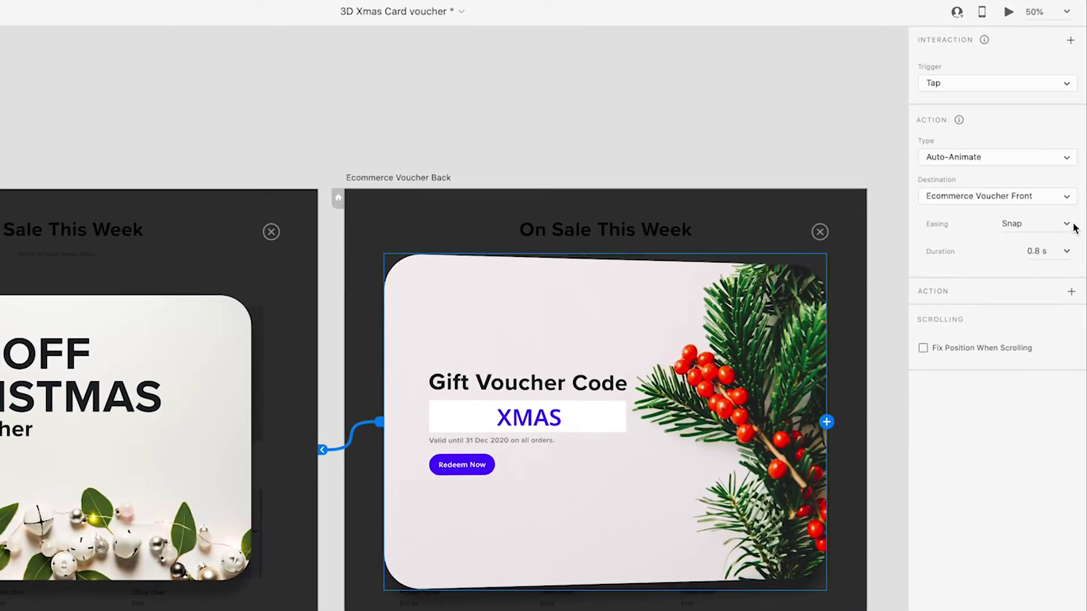
pyautogui.click(1071, 226)
pyautogui.click(1034, 257)
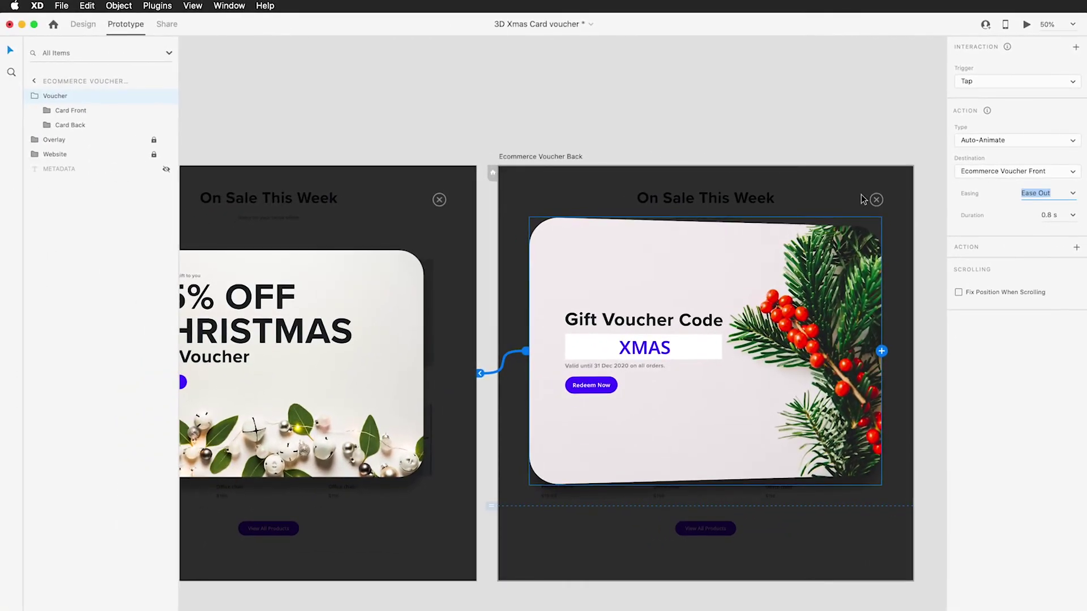
# Step: Unlock the Overlay group on Ecommerce Voucher Back and link its close-circle-outline icon to the Ecommerce artboard
pyautogui.click(820, 234)
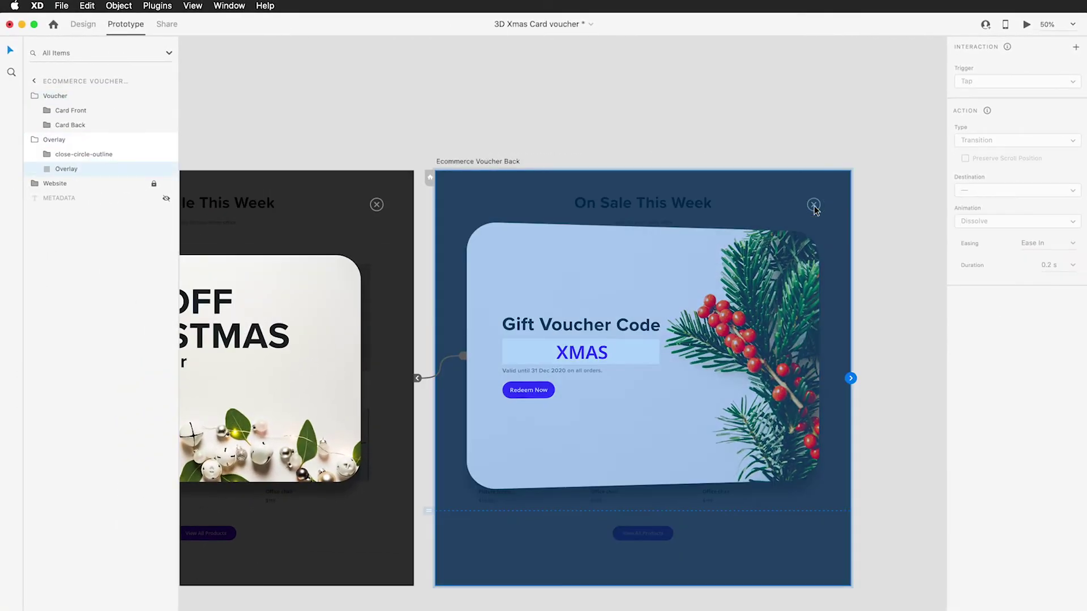
pyautogui.click(127, 153)
pyautogui.moveTo(821, 204); pyautogui.dragTo(396, 193)
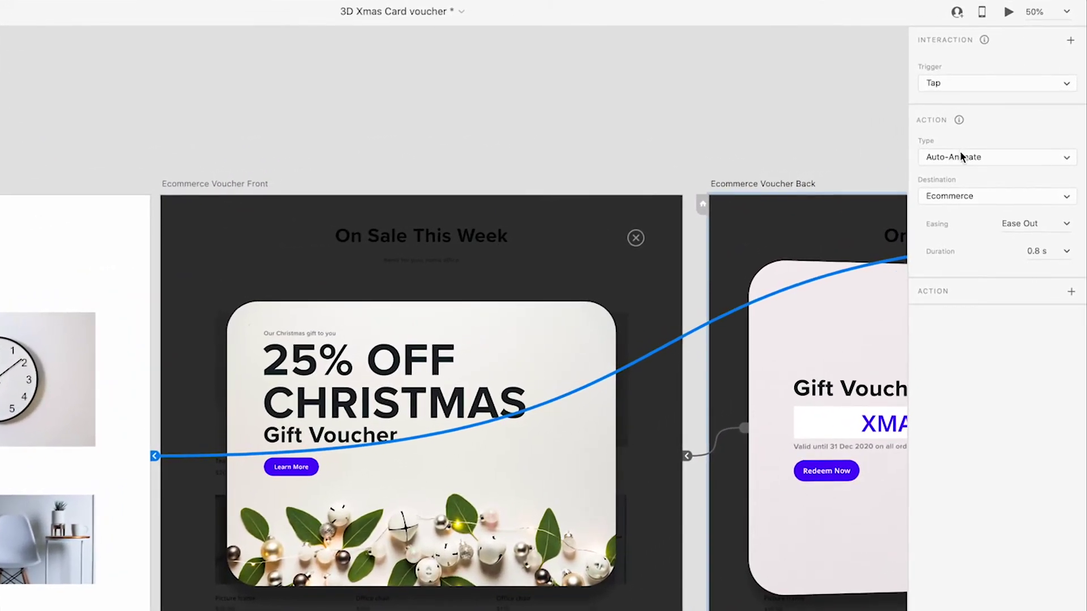
# Step: Set the close icon's interaction to a Transition with a 0.2 s duration
pyautogui.click(959, 163)
pyautogui.click(969, 149)
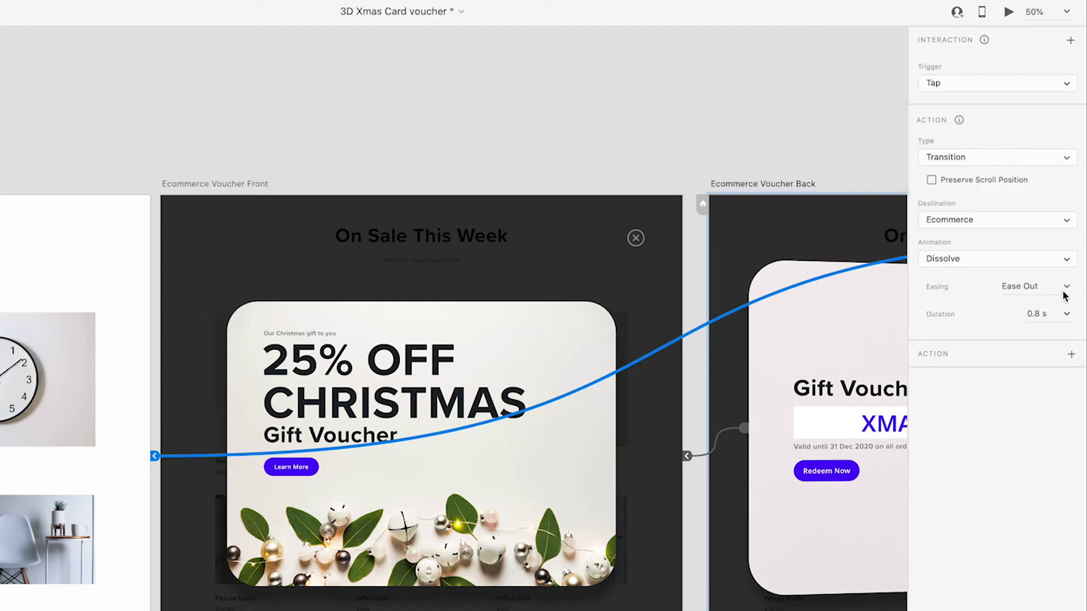
pyautogui.click(1064, 313)
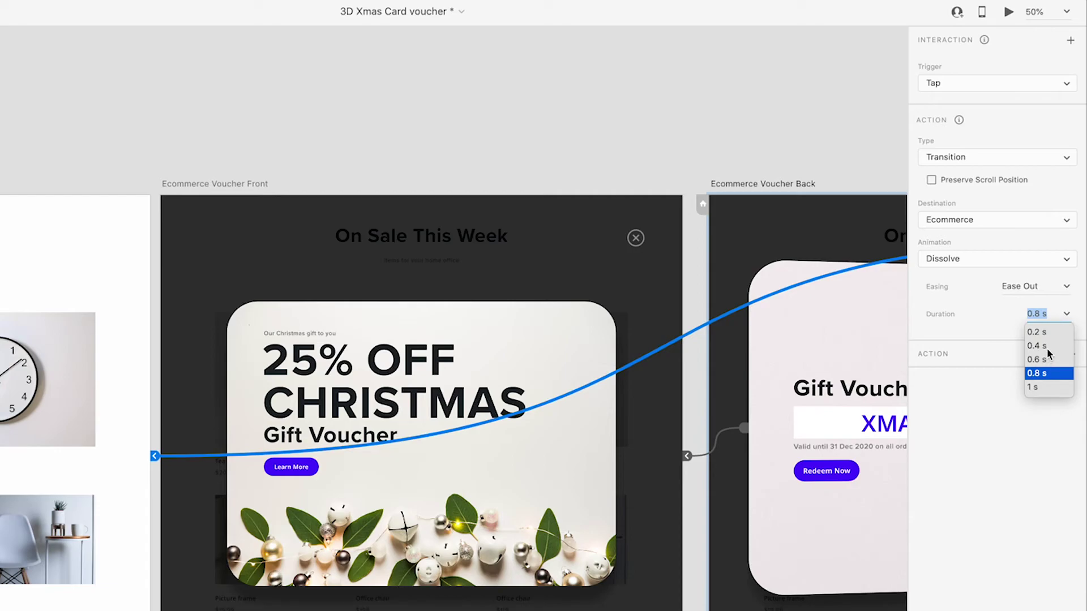
pyautogui.click(1047, 335)
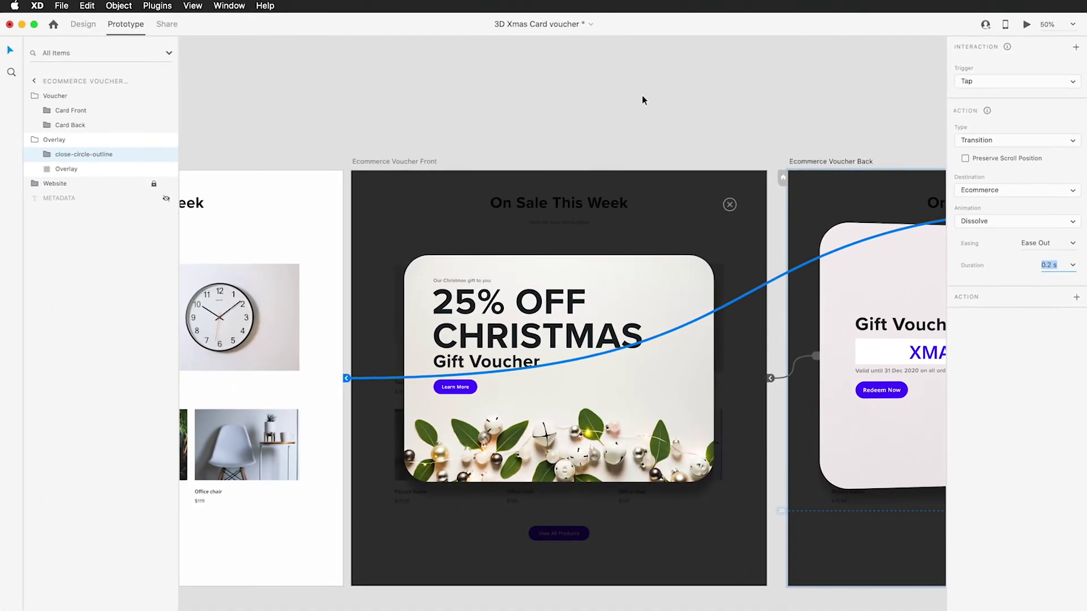
# Step: Select the Ecommerce artboard and review its timed interaction leading to Ecommerce Voucher Front
pyautogui.click(449, 89)
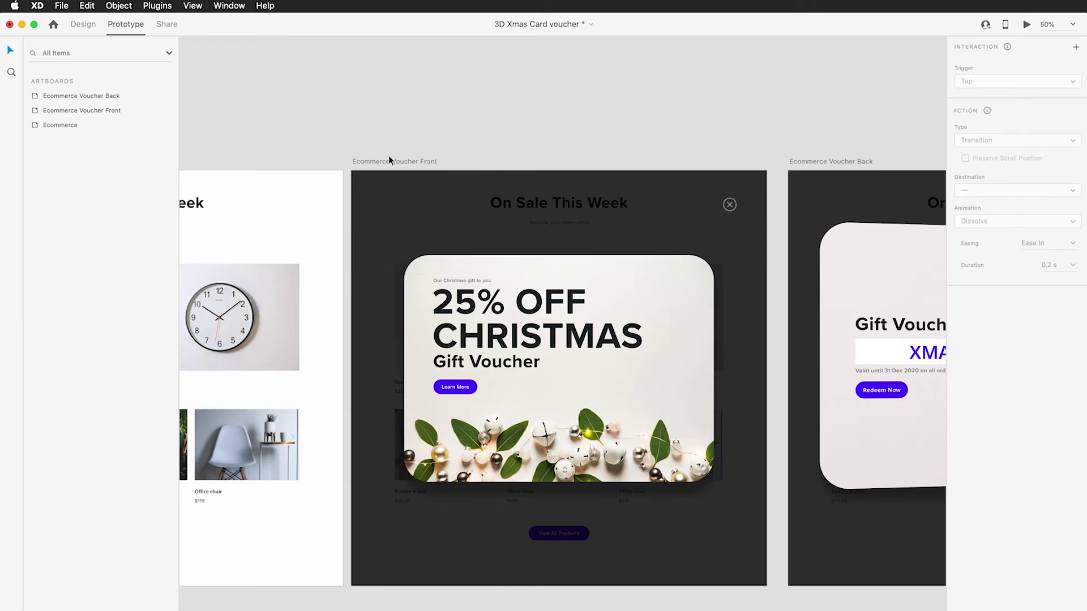
pyautogui.moveTo(336, 152); pyautogui.dragTo(570, 152)
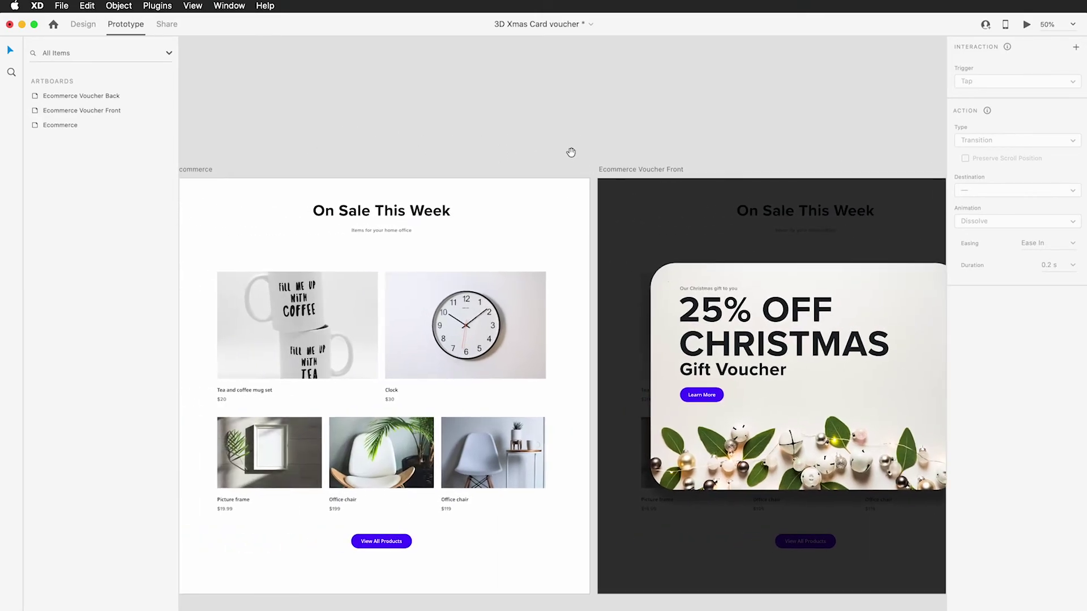
pyautogui.click(207, 169)
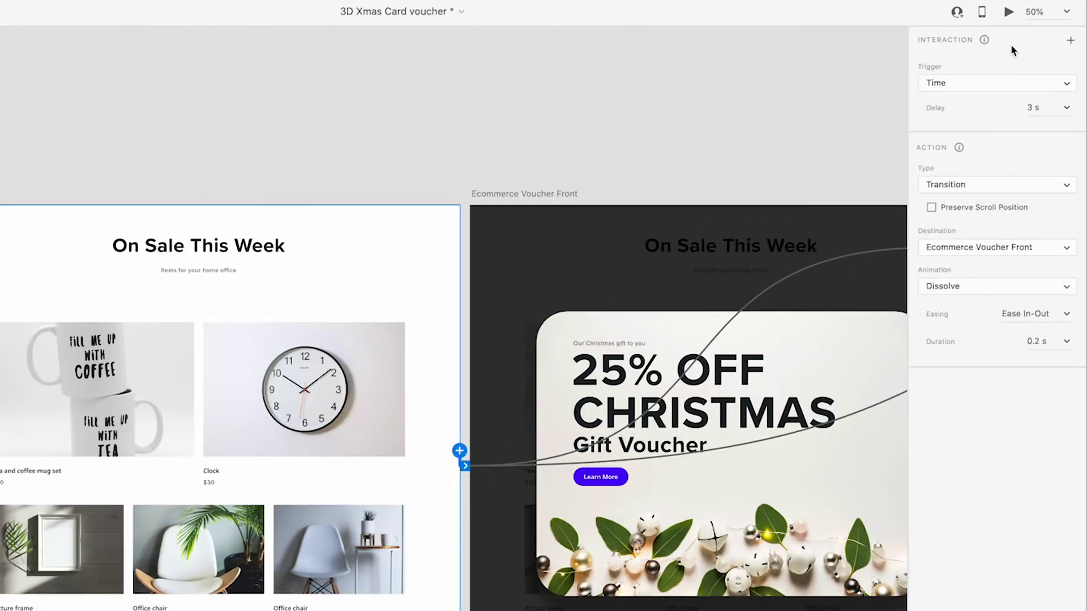